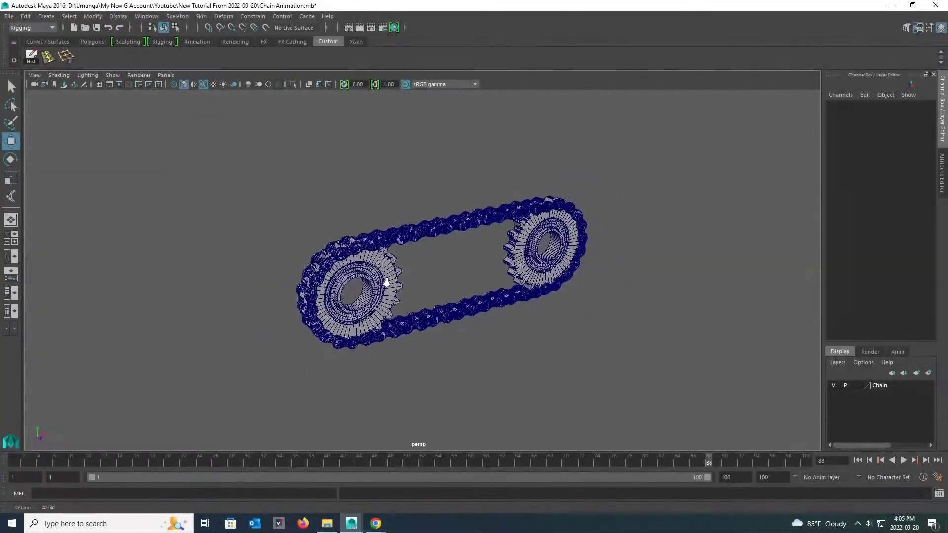
# - Create a NURBS circle primitive at the origin of the chain scene
pyautogui.keyDown('alt'); pyautogui.moveTo(426, 316); pyautogui.dragTo(382, 292); pyautogui.keyUp('alt')
pyautogui.press('space')
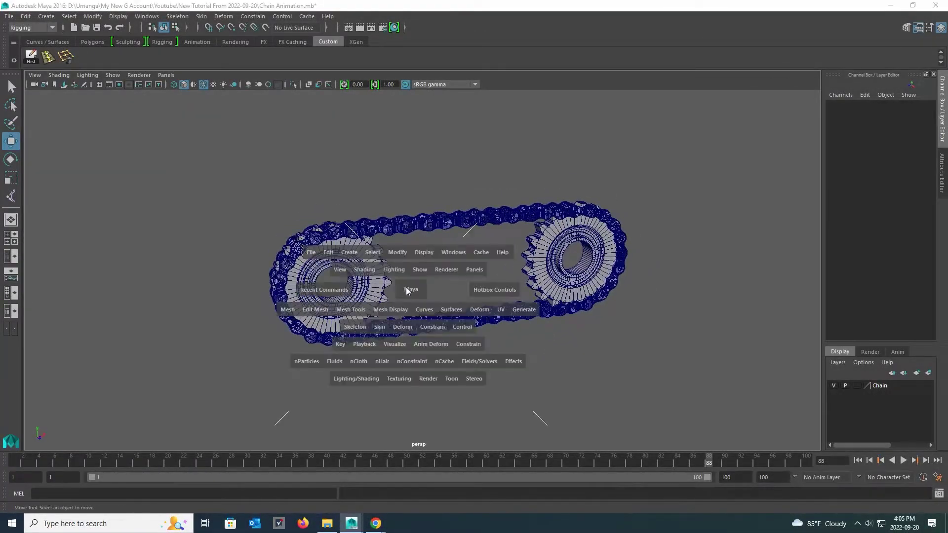
pyautogui.click(355, 253)
pyautogui.moveTo(372, 280)
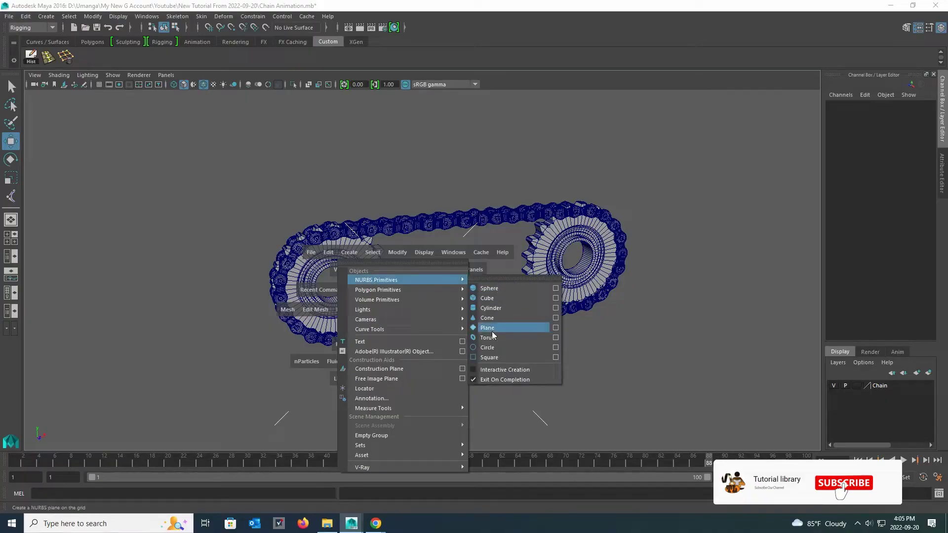
pyautogui.click(491, 348)
pyautogui.keyDown('alt'); pyautogui.moveTo(415, 330); pyautogui.dragTo(437, 351); pyautogui.keyUp('alt')
# - Scale the circle uniformly to about 1.717 and set its Rotate X to 90
pyautogui.press('e')
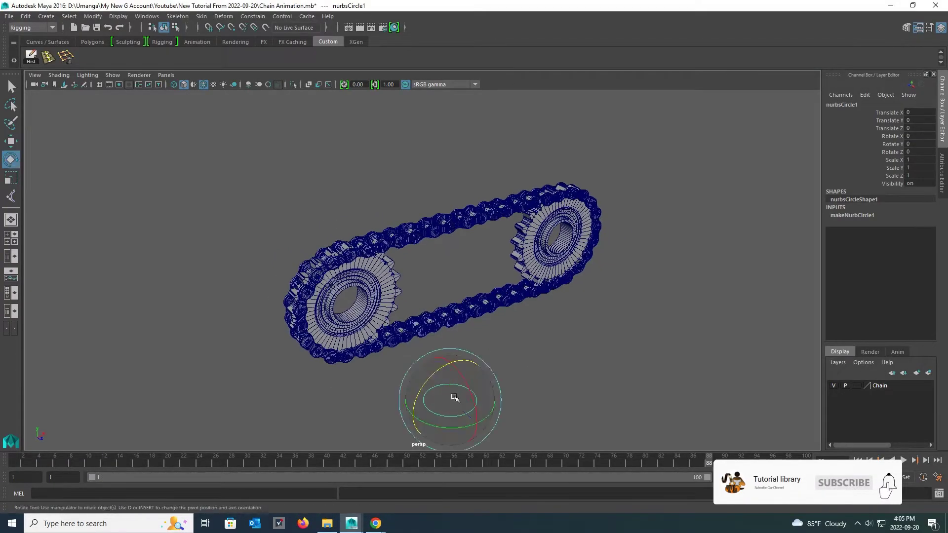
pyautogui.press('r')
pyautogui.moveTo(450, 399); pyautogui.dragTo(449, 429)
pyautogui.press('e')
pyautogui.hotkey('ctrl', 'z')
pyautogui.moveTo(463, 381); pyautogui.dragTo(479, 433)
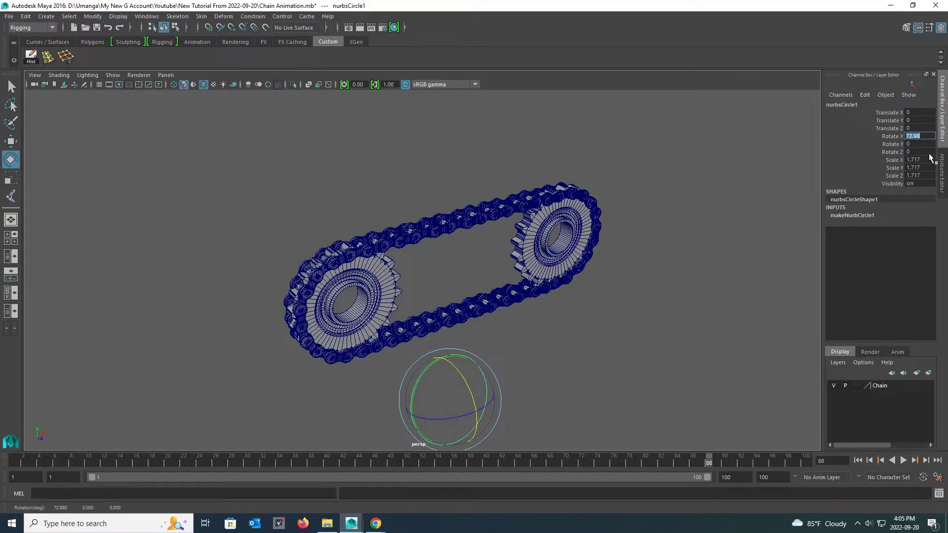
pyautogui.write('90')
pyautogui.press('Return')
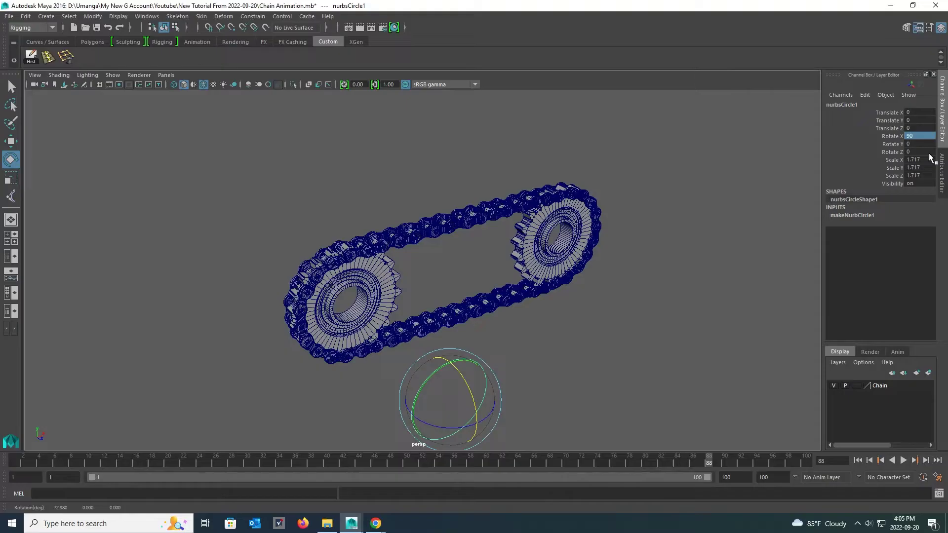
# - Switch the layout to Four View and maximize the front view around the left sprocket
pyautogui.rightClick(11, 310)
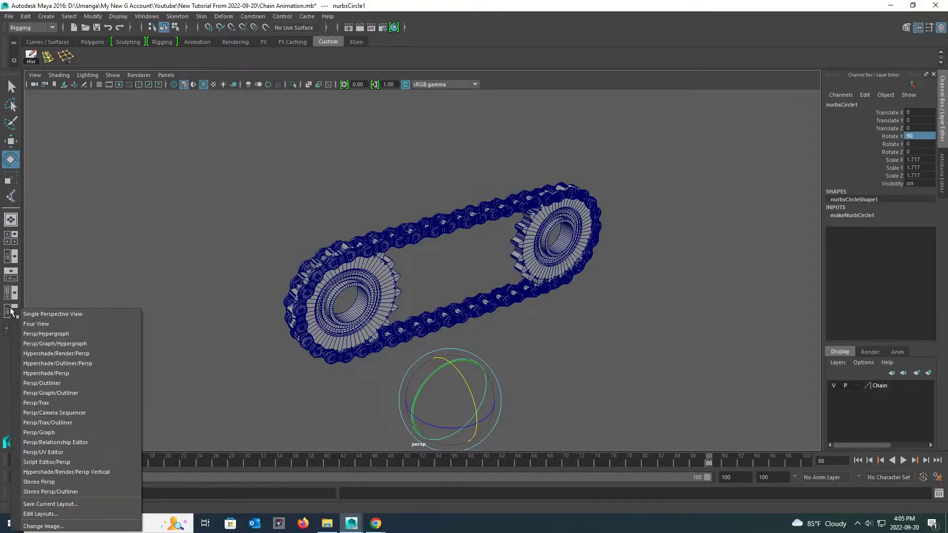
pyautogui.click(36, 323)
pyautogui.keyDown('alt'); pyautogui.moveTo(176, 369); pyautogui.dragTo(278, 296, button='middle'); pyautogui.keyUp('alt')
pyautogui.keyDown('alt'); pyautogui.moveTo(277, 296); pyautogui.dragTo(353, 371, button='right'); pyautogui.keyUp('alt')
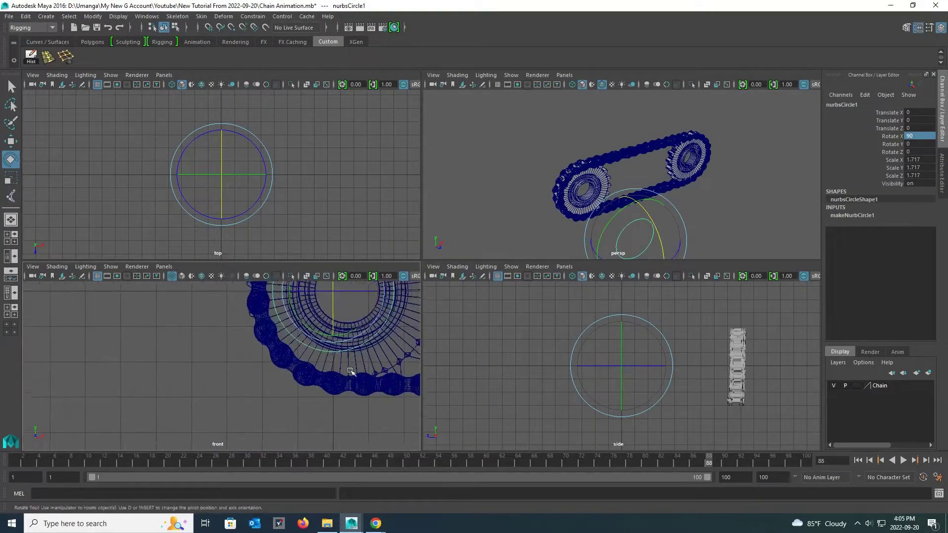
pyautogui.keyDown('alt'); pyautogui.moveTo(345, 351); pyautogui.dragTo(284, 378, button='middle'); pyautogui.keyUp('alt')
pyautogui.press('space')
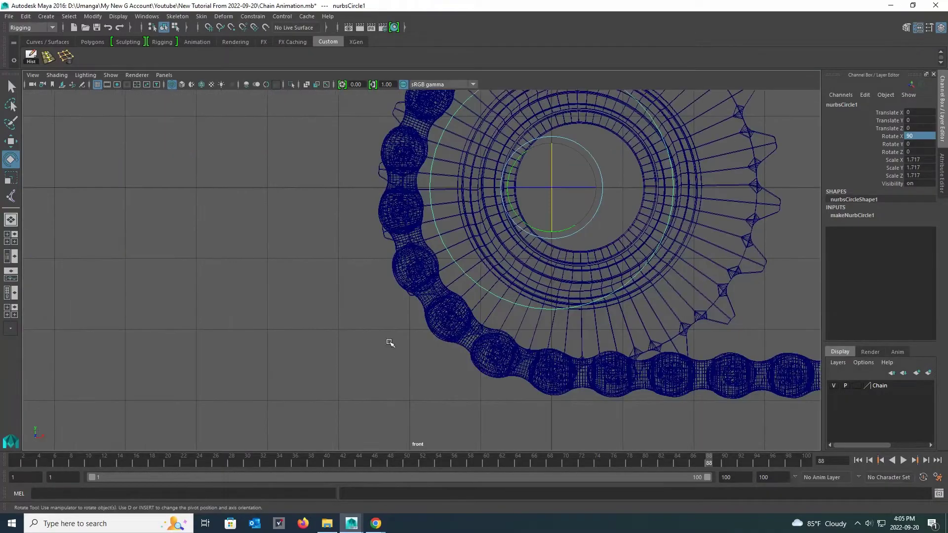
# - Center the circle on the left sprocket at about X 0.374, Y -0.057 and scale it uniformly to about 2.489
pyautogui.keyDown('alt'); pyautogui.moveTo(483, 254); pyautogui.dragTo(267, 359, button='middle'); pyautogui.keyUp('alt')
pyautogui.press('w')
pyautogui.moveTo(383, 292); pyautogui.dragTo(460, 285)
pyautogui.press('r')
pyautogui.press('w')
pyautogui.keyDown('alt'); pyautogui.moveTo(459, 286); pyautogui.dragTo(424, 283, button='right'); pyautogui.keyUp('alt')
pyautogui.moveTo(423, 281); pyautogui.dragTo(414, 283)
pyautogui.moveTo(377, 325); pyautogui.dragTo(377, 327)
# - In the perspective view, move the circle along Z toward the chain, to about -5.13
pyautogui.press('space')
pyautogui.press('space')
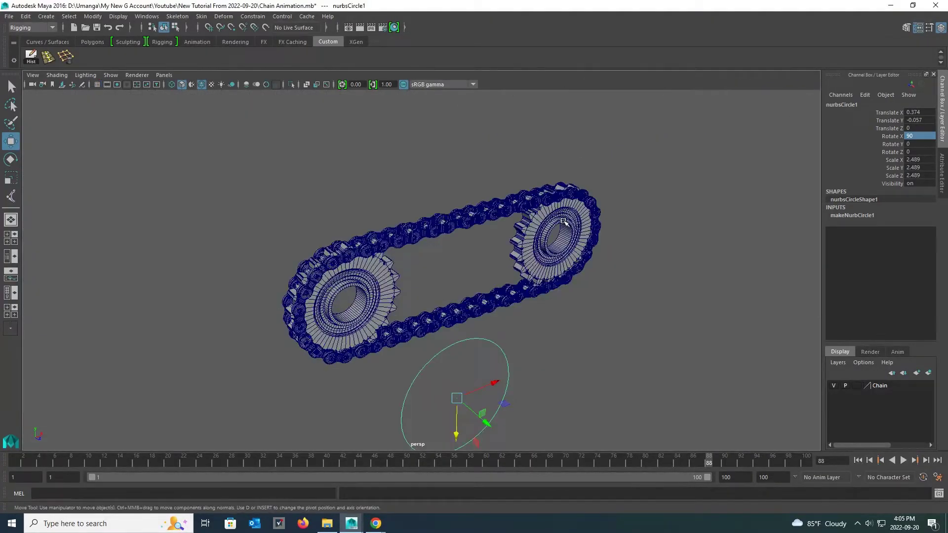
pyautogui.keyDown('alt'); pyautogui.moveTo(543, 297); pyautogui.dragTo(527, 299); pyautogui.keyUp('alt')
pyautogui.moveTo(543, 424); pyautogui.dragTo(450, 319)
pyautogui.scroll(2, 416, 343)
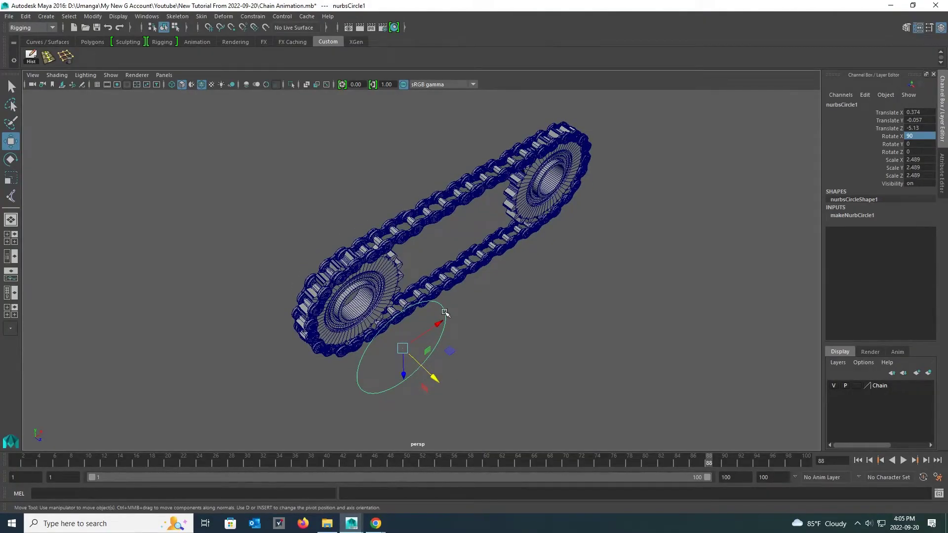
# - Inspect the circle's control vertices and return it to object mode
pyautogui.moveTo(444, 290); pyautogui.dragTo(414, 291, button='right')
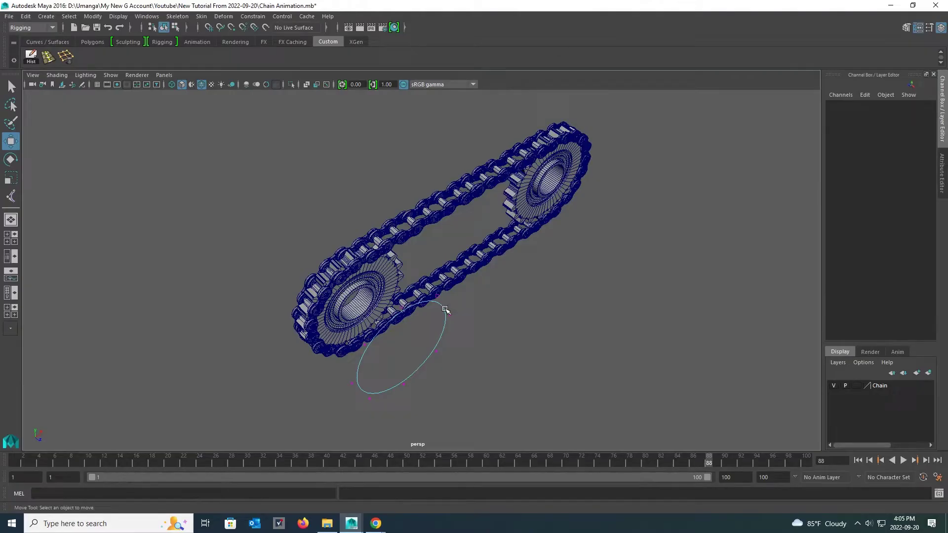
pyautogui.moveTo(445, 310)
pyautogui.mouseDown(button='right')
pyautogui.moveTo(449, 301)
pyautogui.moveTo(454, 322)
pyautogui.mouseUp(button='right')
pyautogui.click(447, 317)
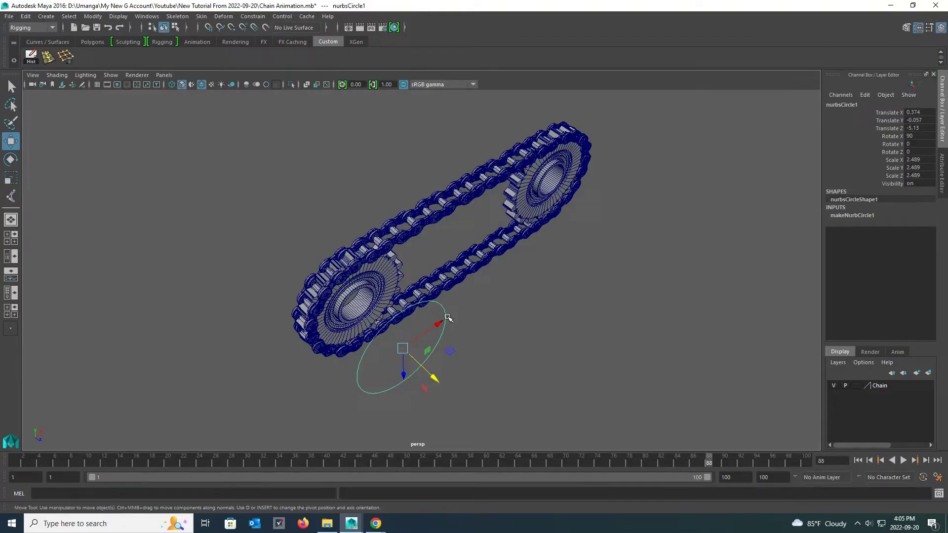
# - Rebuild the circle as a uniform cubic curve with 100 spans and inspect its new control vertices
pyautogui.click(251, 17)
pyautogui.click(224, 17)
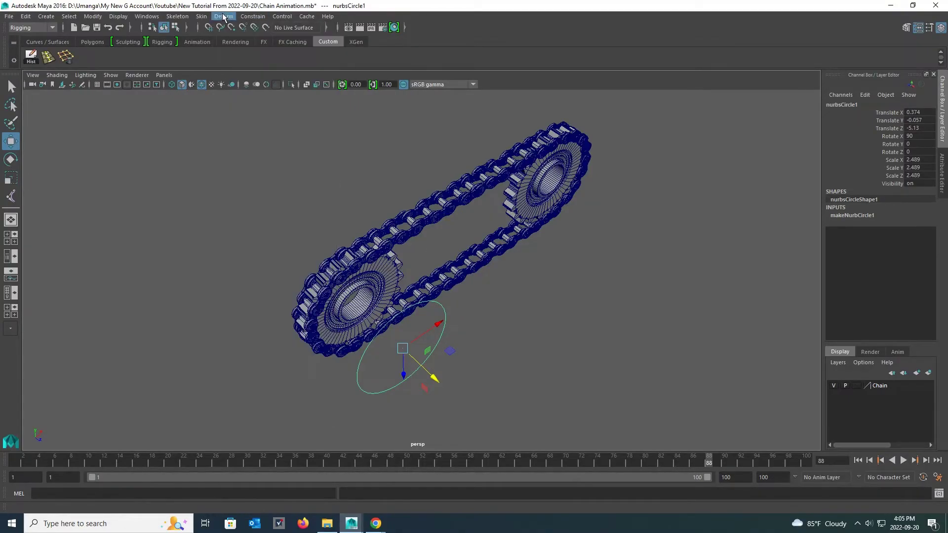
pyautogui.click(19, 29)
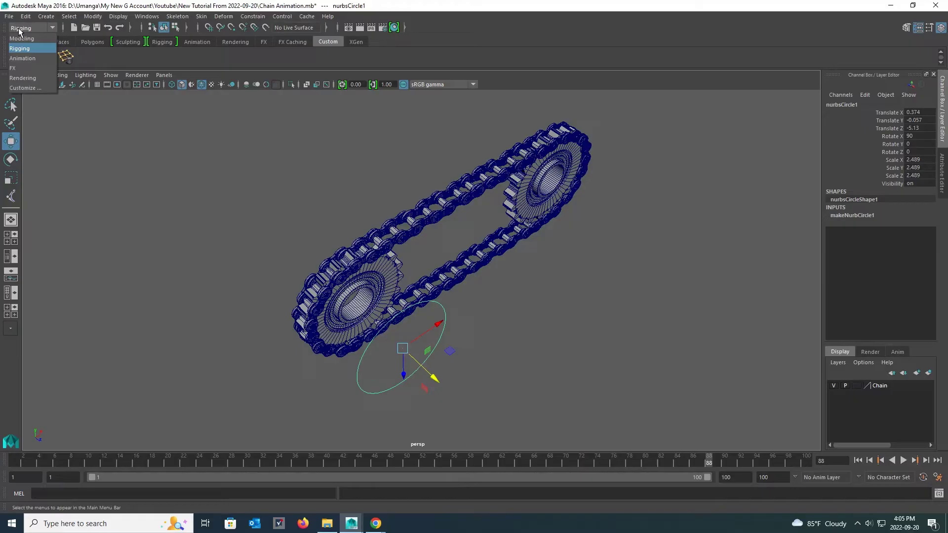
pyautogui.click(22, 38)
pyautogui.click(305, 16)
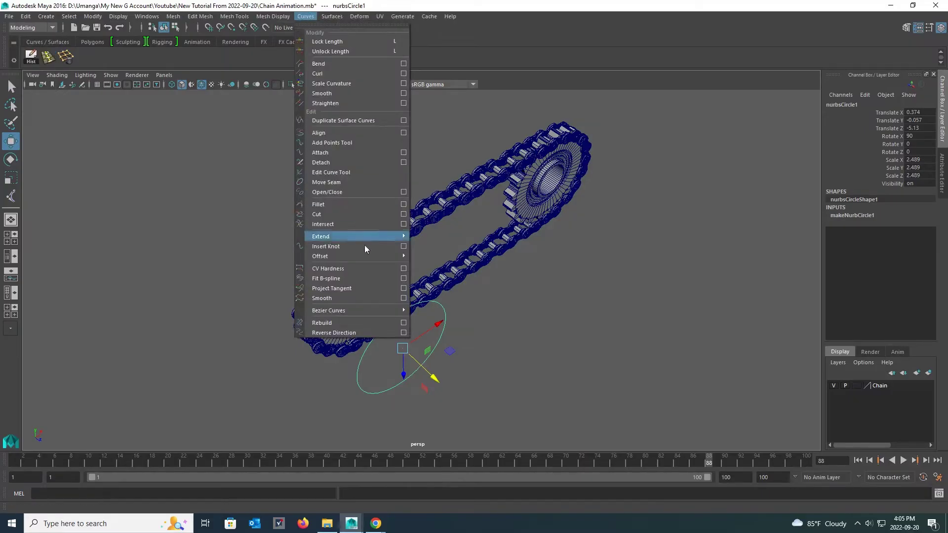
pyautogui.click(404, 324)
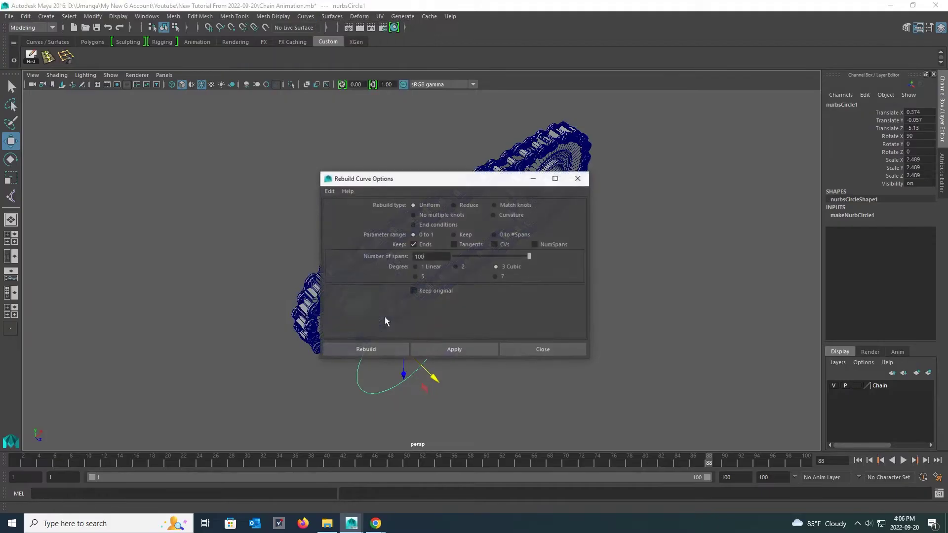
pyautogui.click(335, 193)
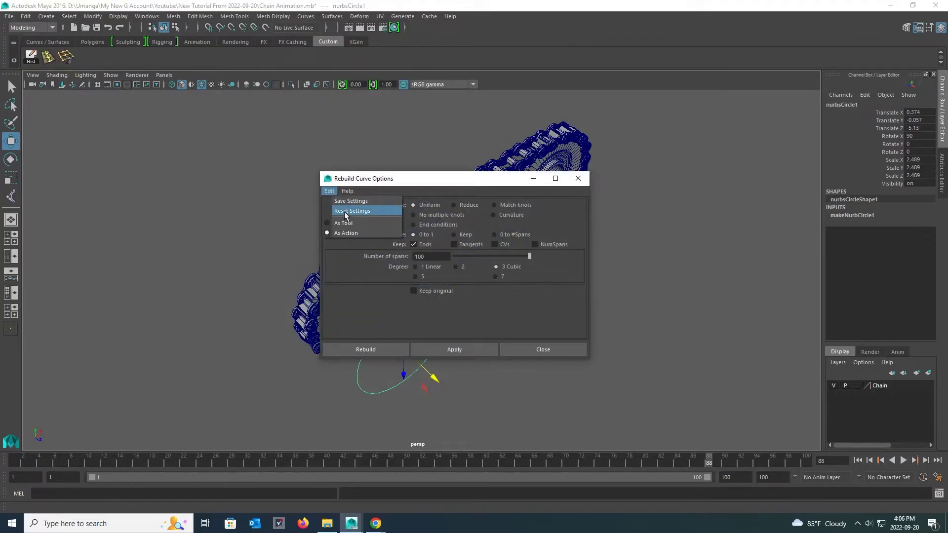
pyautogui.click(351, 210)
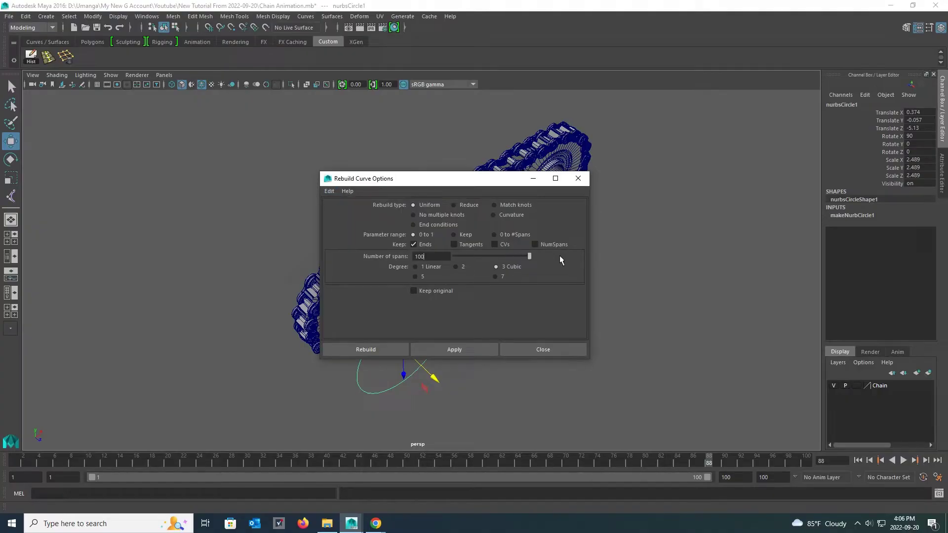
pyautogui.click(392, 349)
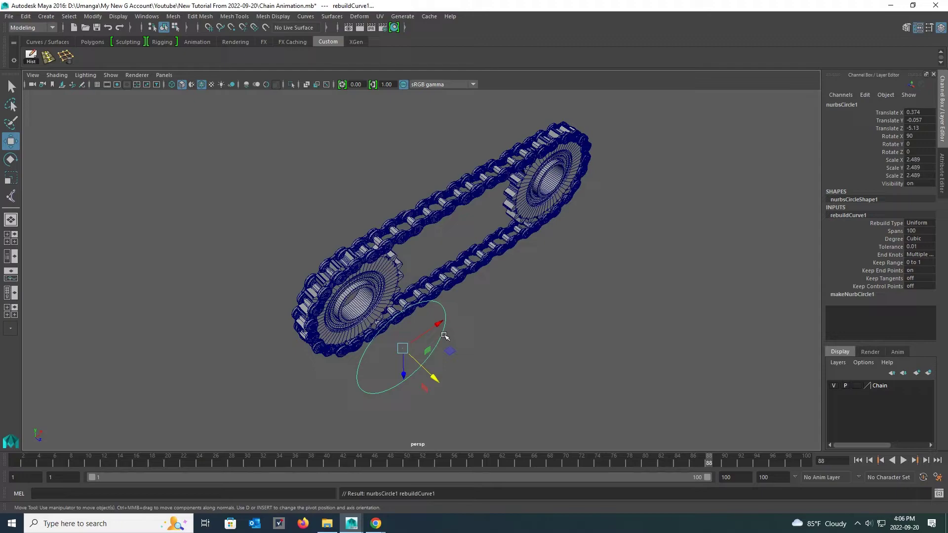
pyautogui.moveTo(444, 334); pyautogui.dragTo(410, 303, button='right')
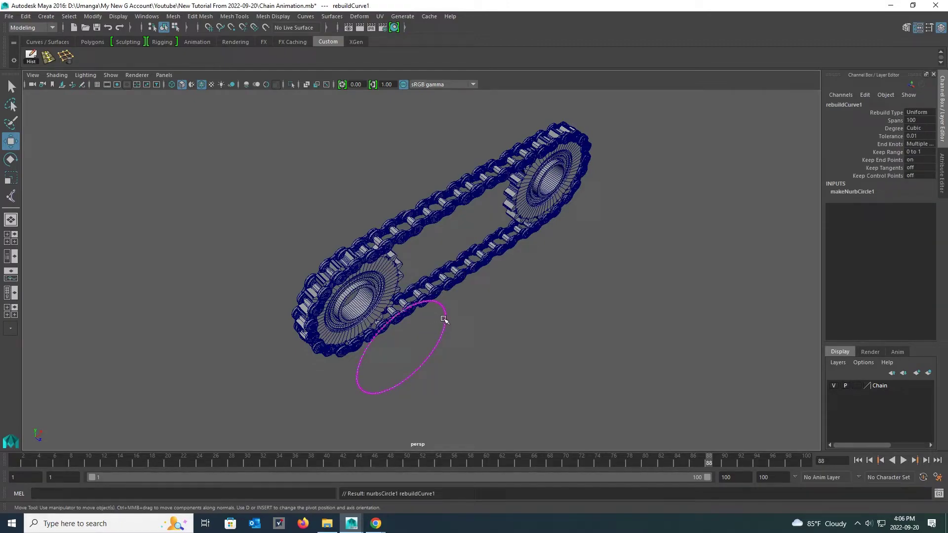
pyautogui.moveTo(443, 320); pyautogui.dragTo(468, 281, button='right')
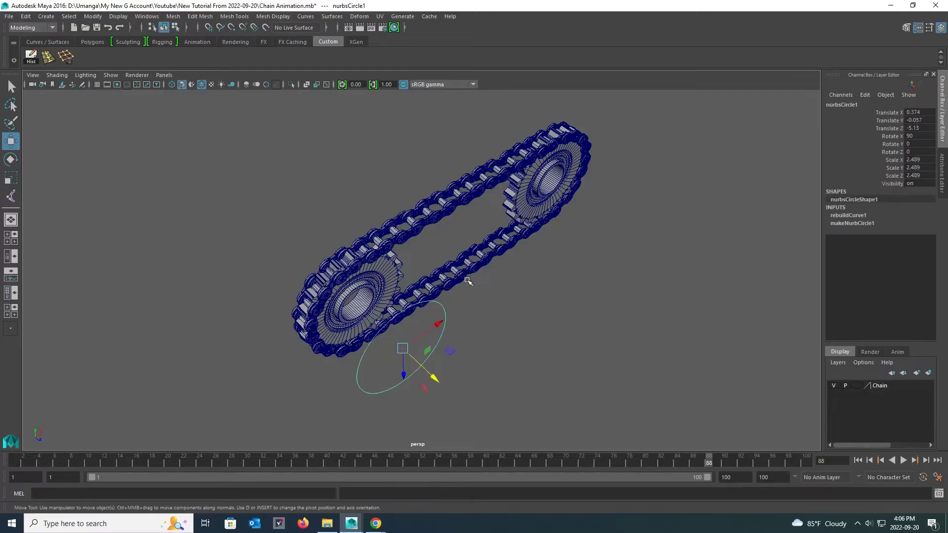
# - Show the scene in wireframe and move the circle along Z to the middle of the chain's width, about -8.794
pyautogui.keyDown('alt'); pyautogui.moveTo(451, 279); pyautogui.dragTo(452, 332); pyautogui.keyUp('alt')
pyautogui.moveTo(486, 318)
pyautogui.keyDown('alt'); pyautogui.mouseDown()
pyautogui.moveTo(493, 309)
pyautogui.moveTo(520, 321)
pyautogui.moveTo(503, 319)
pyautogui.mouseUp(); pyautogui.keyUp('alt')
pyautogui.click(172, 86)
pyautogui.keyDown('alt'); pyautogui.moveTo(369, 219); pyautogui.dragTo(349, 202, button='middle'); pyautogui.keyUp('alt')
pyautogui.moveTo(445, 233)
pyautogui.keyDown('alt'); pyautogui.mouseDown(button='middle')
pyautogui.moveTo(427, 181)
pyautogui.moveTo(453, 238)
pyautogui.mouseUp(button='middle'); pyautogui.keyUp('alt')
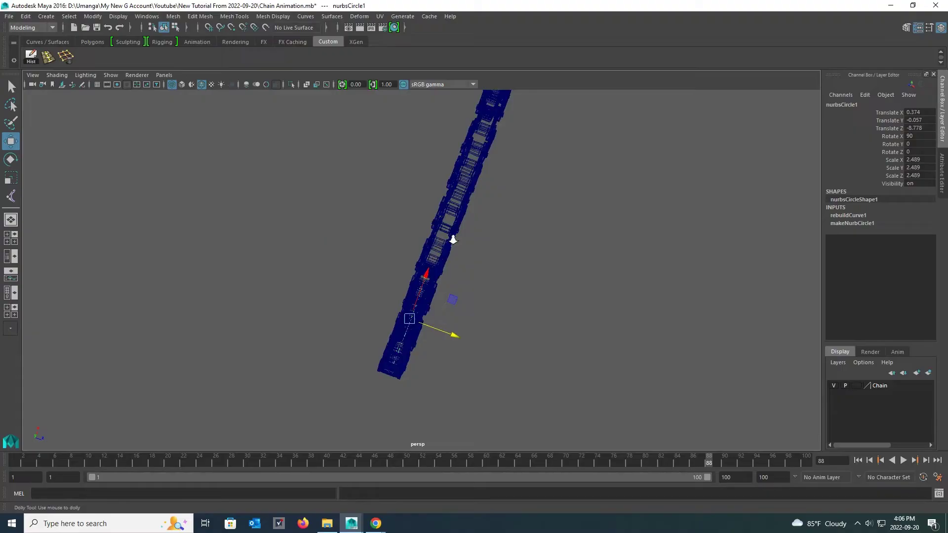
pyautogui.keyDown('alt'); pyautogui.moveTo(453, 238); pyautogui.dragTo(497, 324, button='right'); pyautogui.keyUp('alt')
pyautogui.moveTo(451, 355); pyautogui.dragTo(423, 262)
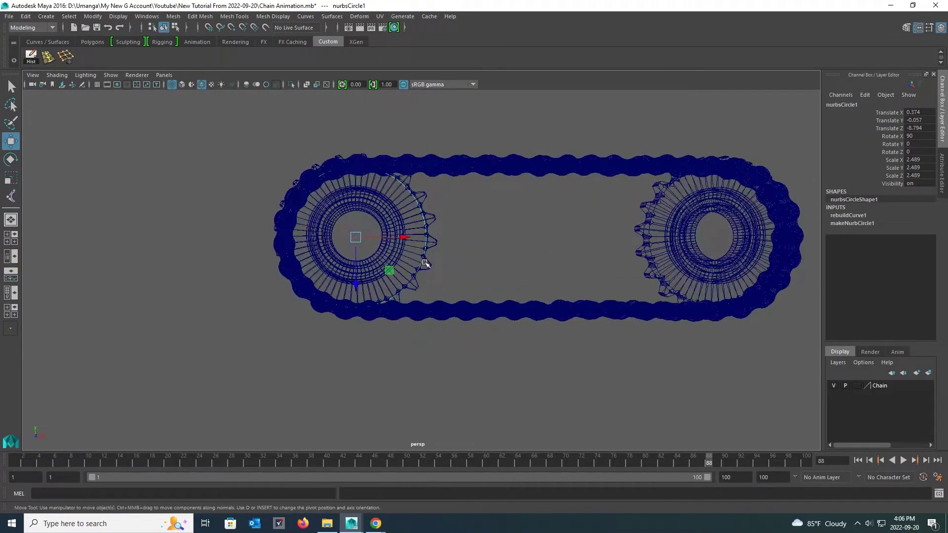
# - In the front view, create a lattice deformer on the circle with divisions 2, 5, 2
pyautogui.press('space')
pyautogui.press('space')
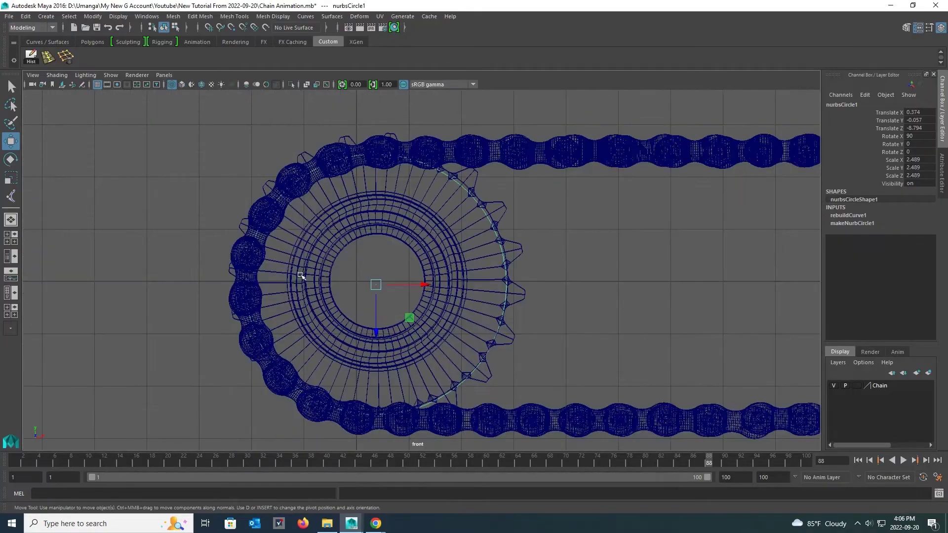
pyautogui.keyDown('alt'); pyautogui.moveTo(460, 247); pyautogui.dragTo(388, 204, button='right'); pyautogui.keyUp('alt')
pyautogui.keyDown('alt'); pyautogui.moveTo(387, 204); pyautogui.dragTo(271, 201, button='middle'); pyautogui.keyUp('alt')
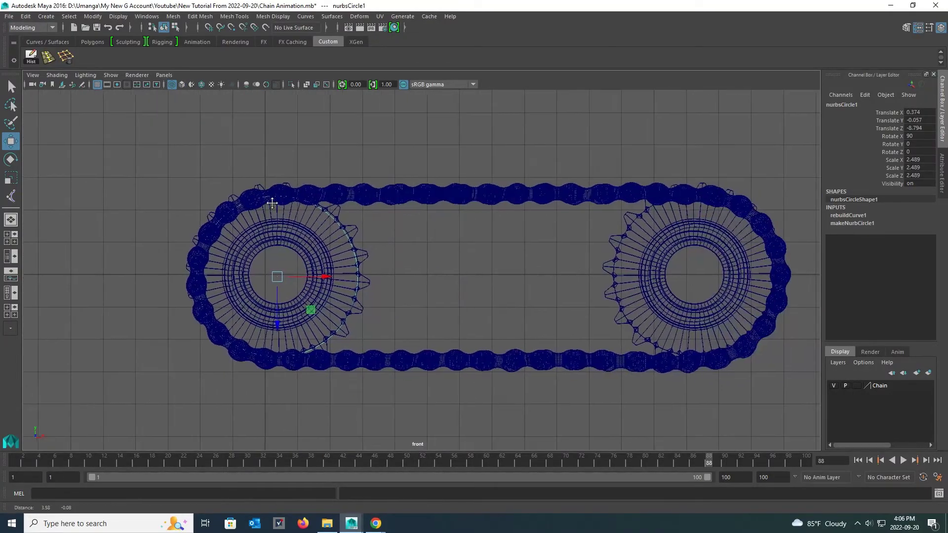
pyautogui.press('space')
pyautogui.click(335, 289)
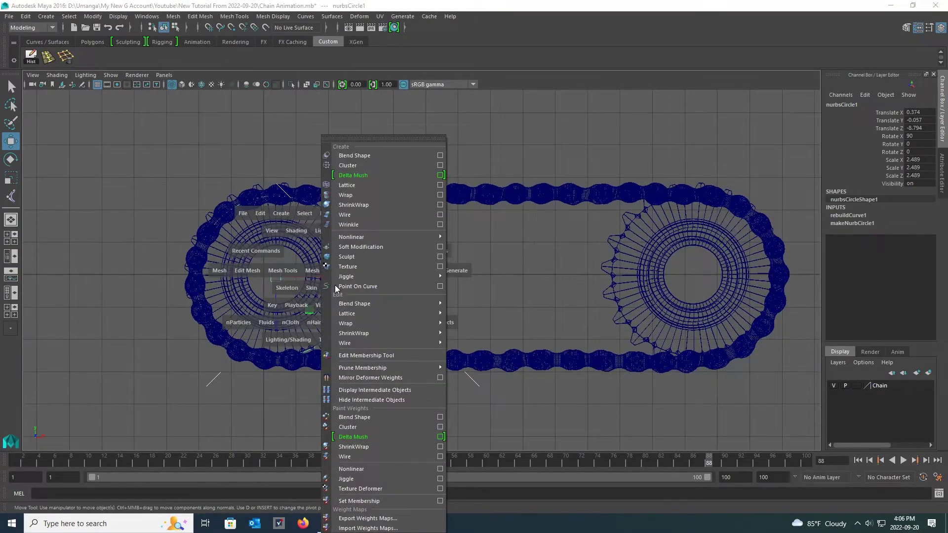
pyautogui.click(438, 186)
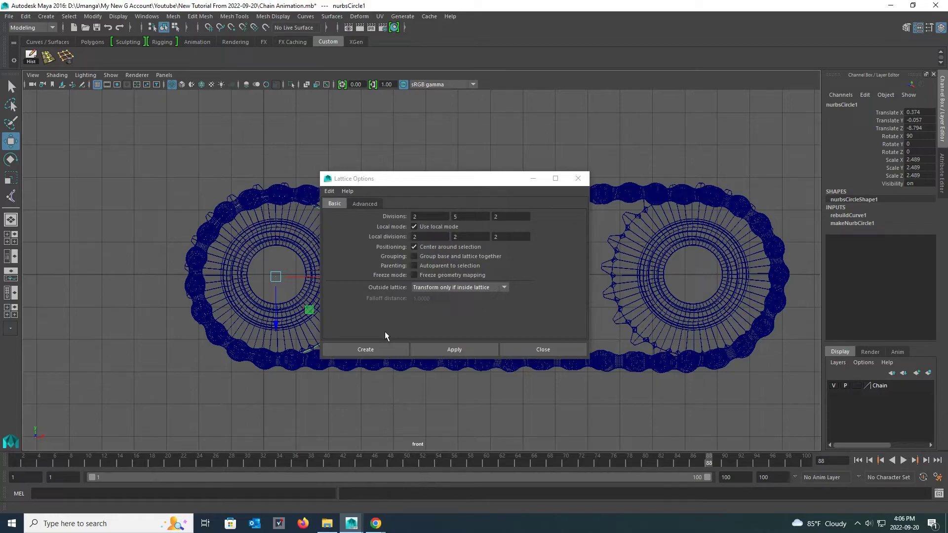
pyautogui.click(387, 349)
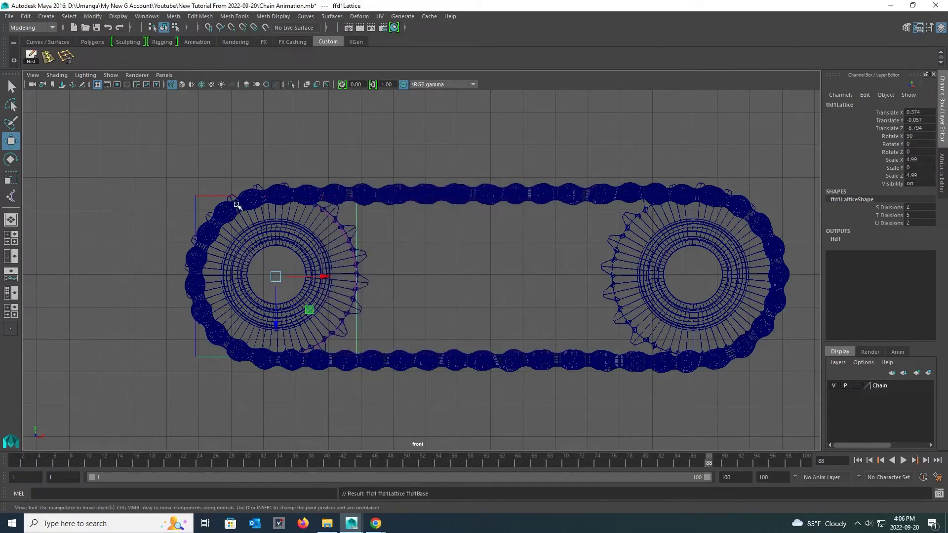
# - Set both the S and U divisions of the lattice to 10
pyautogui.click(914, 207)
pyautogui.keyDown('ctrl'); pyautogui.click(917, 222); pyautogui.keyUp('ctrl')
pyautogui.write('10')
pyautogui.press('Return')
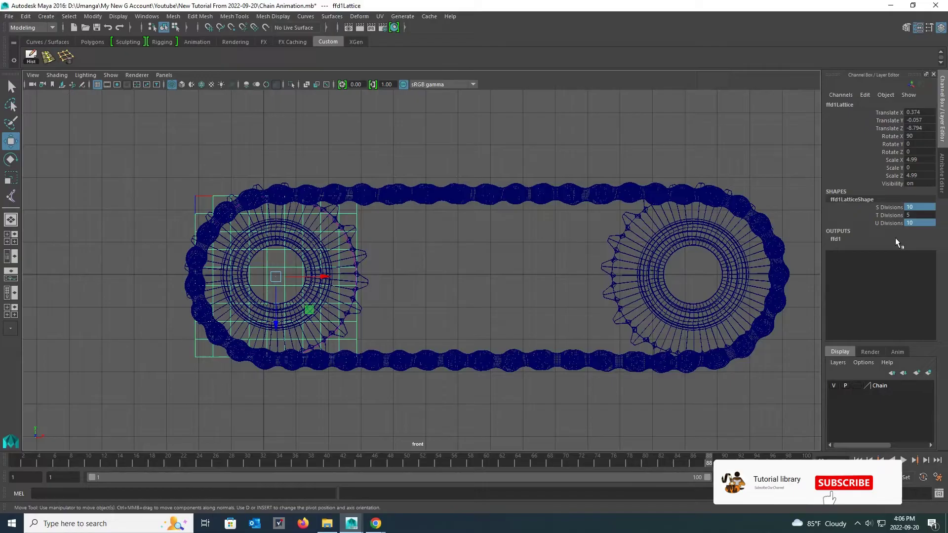
# - Isolate the lattice in the perspective view and select all lattice points in its right half
pyautogui.press('space')
pyautogui.press('space')
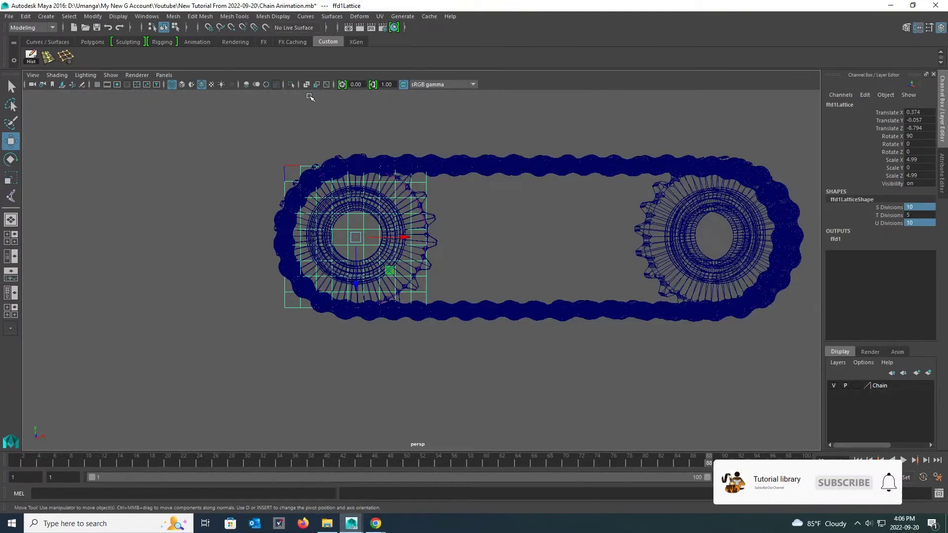
pyautogui.click(291, 84)
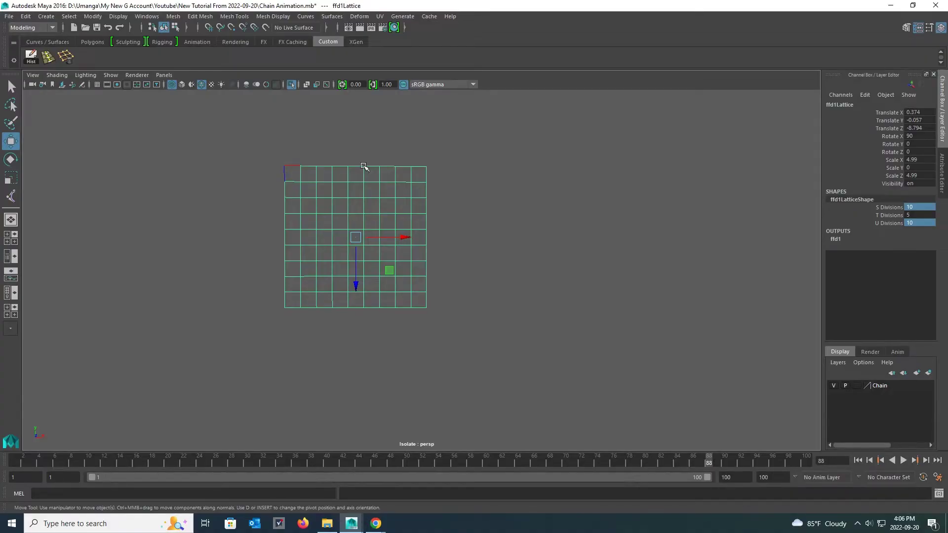
pyautogui.moveTo(362, 166); pyautogui.dragTo(360, 140, button='right')
pyautogui.click(426, 167)
pyautogui.moveTo(387, 155); pyautogui.dragTo(367, 171)
pyautogui.moveTo(285, 157); pyautogui.dragTo(469, 321)
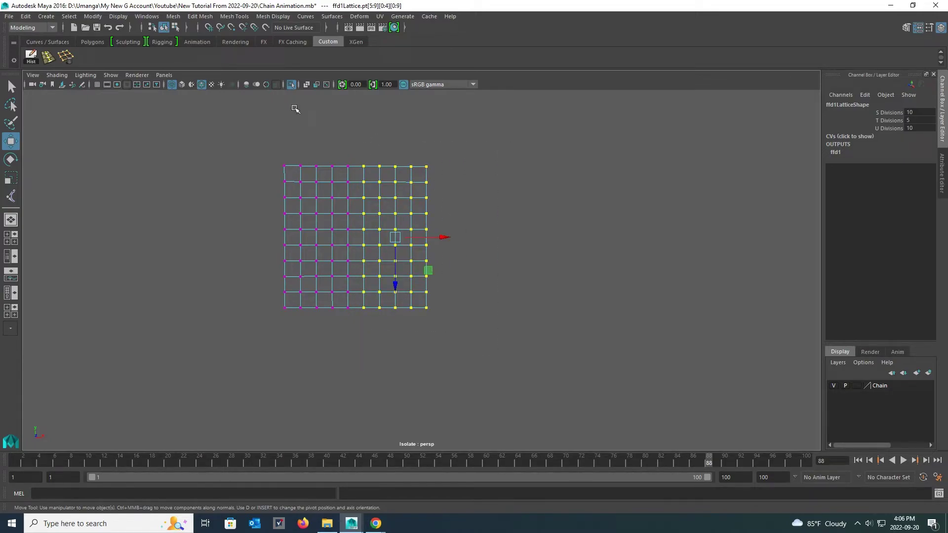
# - Exit isolation and move the selected lattice points along X until the curve's right end wraps the right sprocket
pyautogui.click(291, 84)
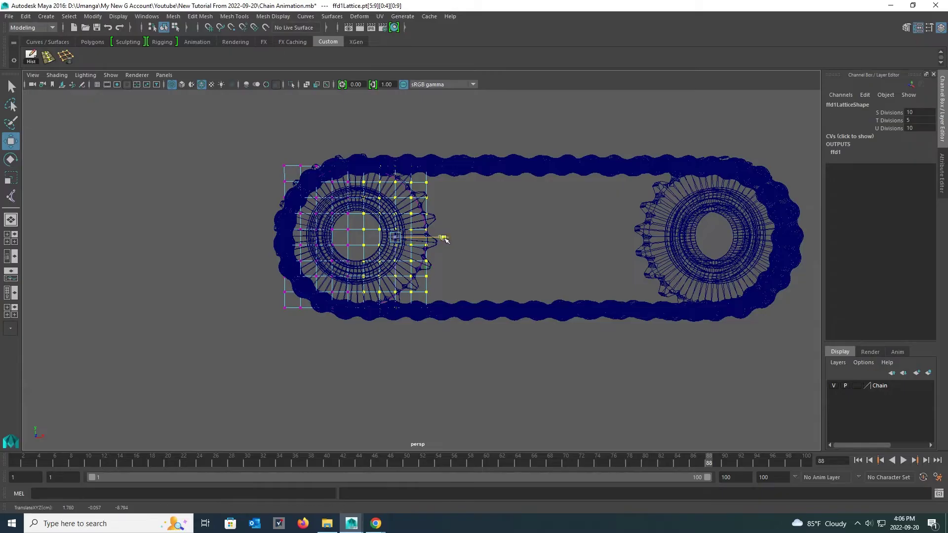
pyautogui.moveTo(441, 237); pyautogui.dragTo(733, 237)
pyautogui.press('space')
pyautogui.press('space')
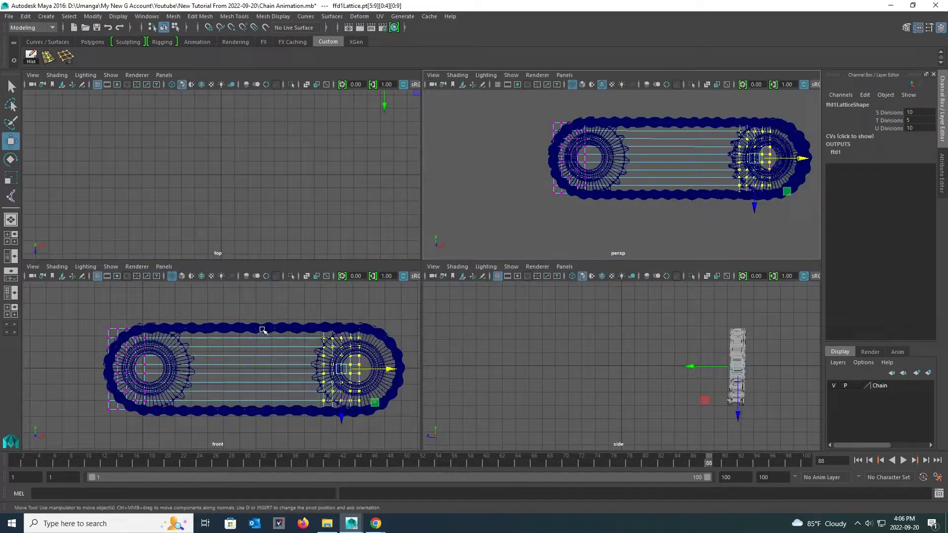
pyautogui.moveTo(708, 279); pyautogui.dragTo(788, 287)
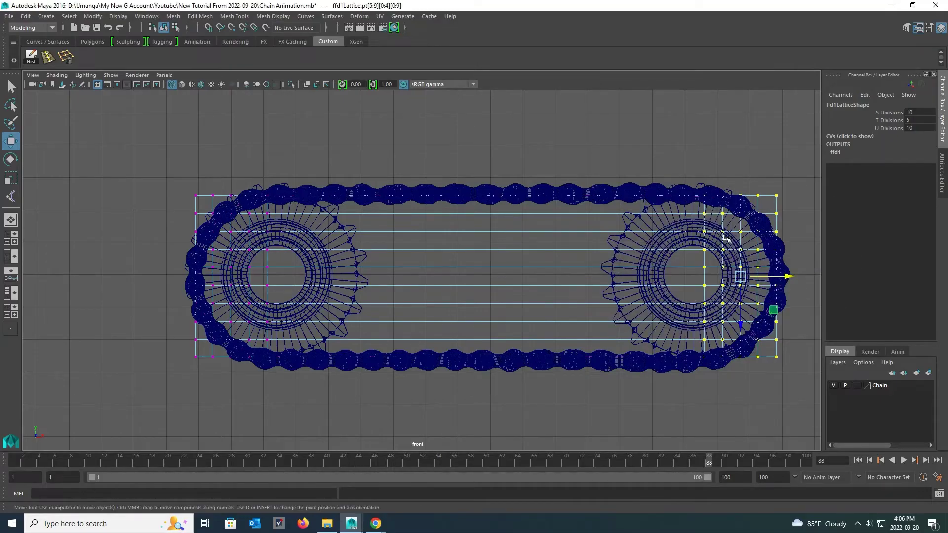
# - Leave lattice point editing, return to the maximized perspective view with nothing selected, and display the model shaded
pyautogui.press('space')
pyautogui.press('space')
pyautogui.moveTo(622, 198); pyautogui.dragTo(631, 182, button='right')
pyautogui.click(633, 194)
pyautogui.click(580, 163)
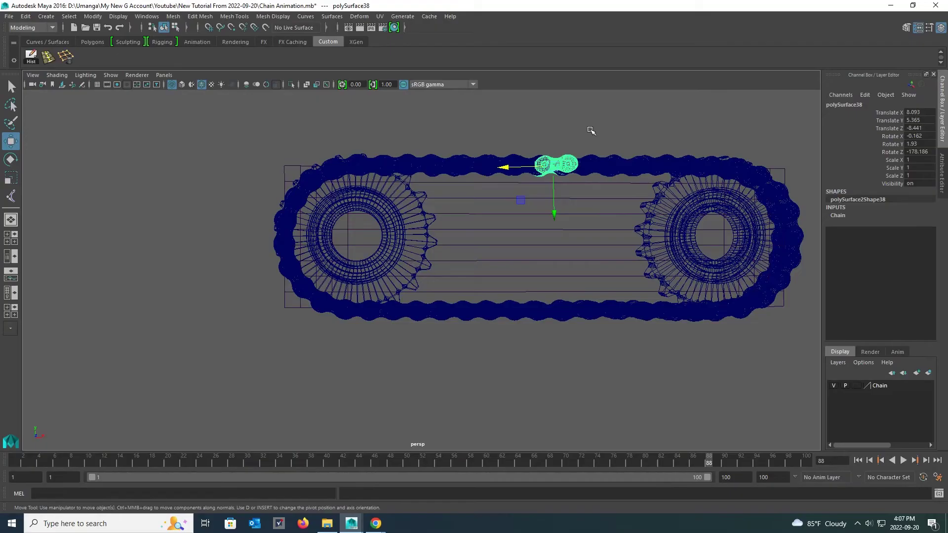
pyautogui.click(589, 132)
pyautogui.click(182, 84)
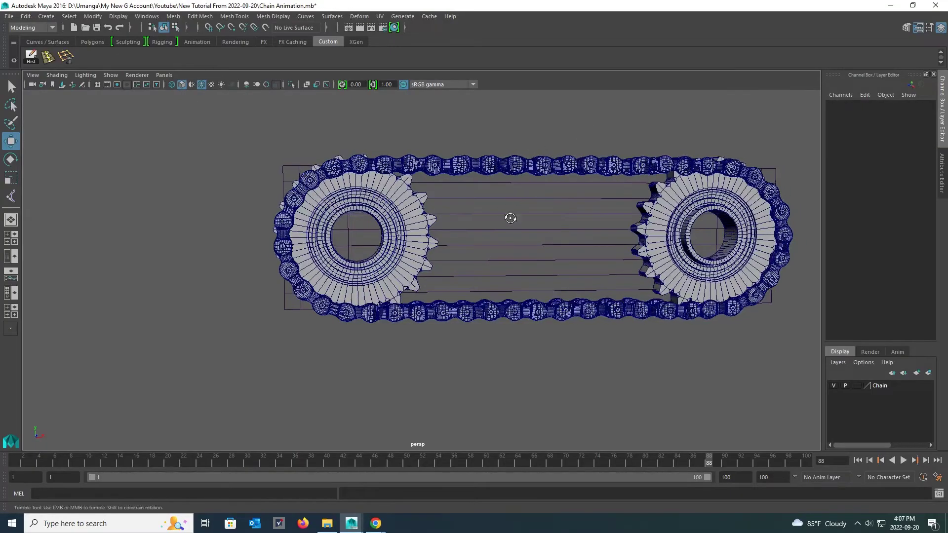
pyautogui.moveTo(509, 214)
pyautogui.keyDown('alt'); pyautogui.mouseDown()
pyautogui.moveTo(582, 262)
pyautogui.moveTo(582, 277)
pyautogui.moveTo(533, 344)
pyautogui.moveTo(535, 235)
pyautogui.moveTo(365, 273)
pyautogui.mouseUp(); pyautogui.keyUp('alt')
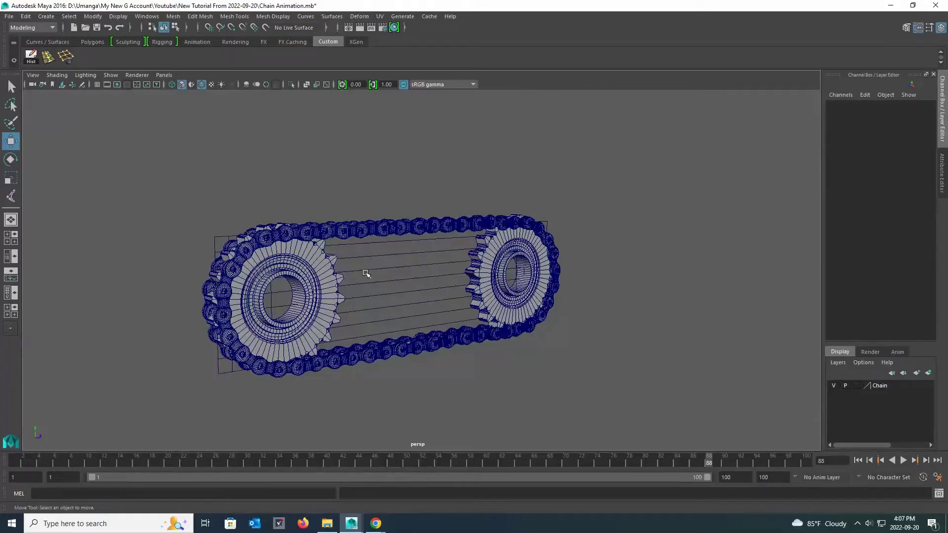
# - Show the Outliner beside the perspective view and select both ffd1Lattice and ffd1Base in it
pyautogui.rightClick(15, 314)
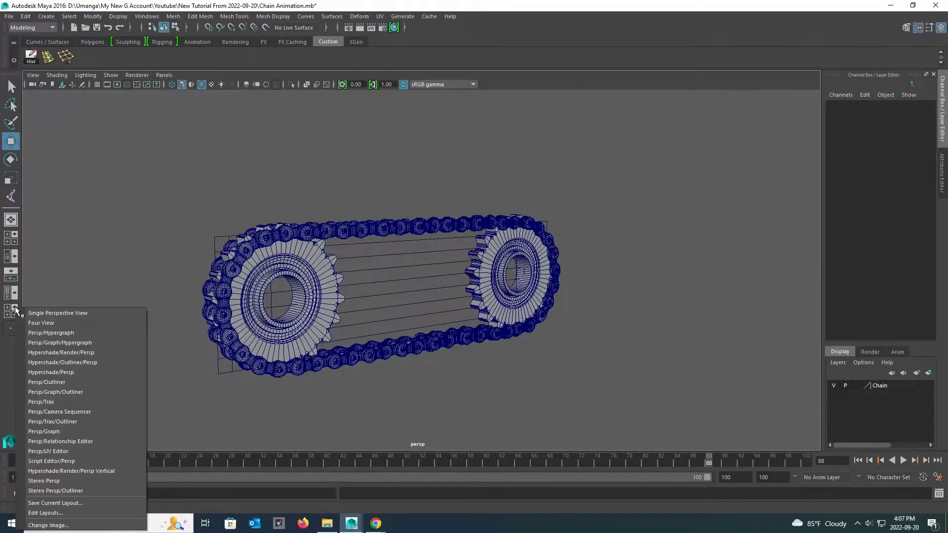
pyautogui.click(61, 379)
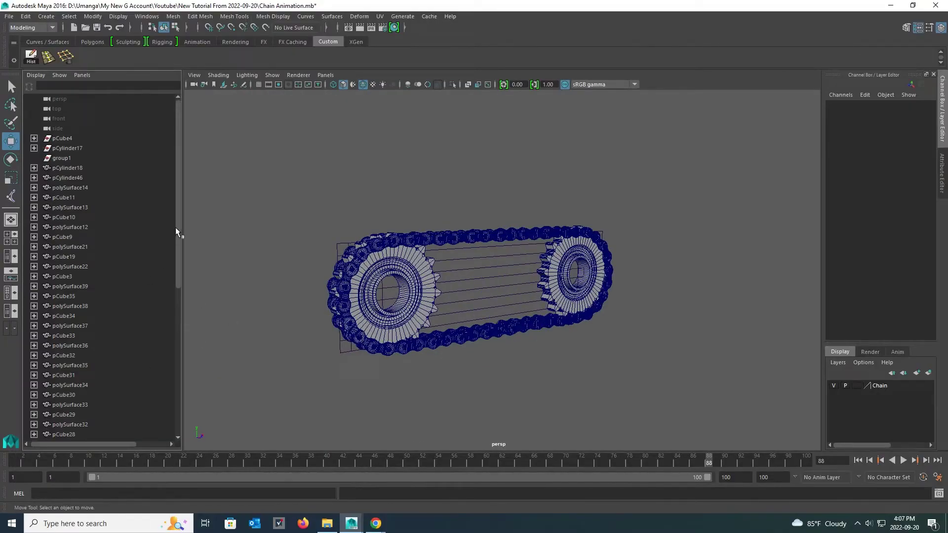
pyautogui.moveTo(176, 231); pyautogui.dragTo(186, 400)
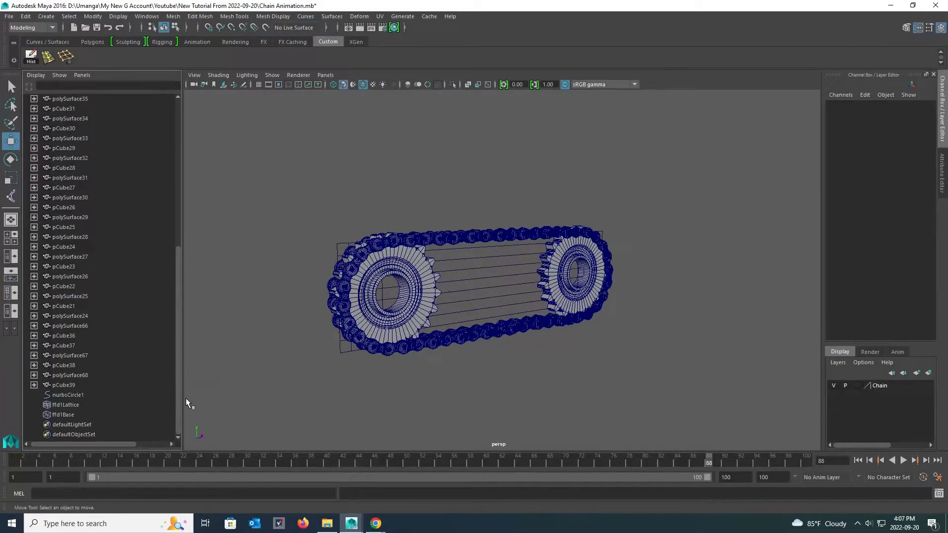
pyautogui.click(65, 405)
pyautogui.keyDown('shift'); pyautogui.click(69, 415); pyautogui.keyUp('shift')
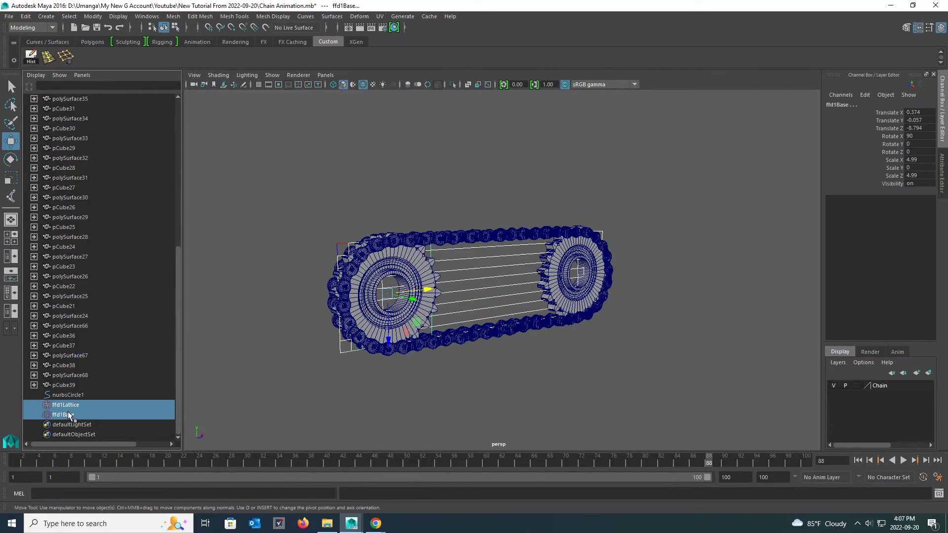
# - Create a display layer from the selected lattice objects, name it Lattice, and hide the layer
pyautogui.click(929, 374)
pyautogui.rightClick(916, 386)
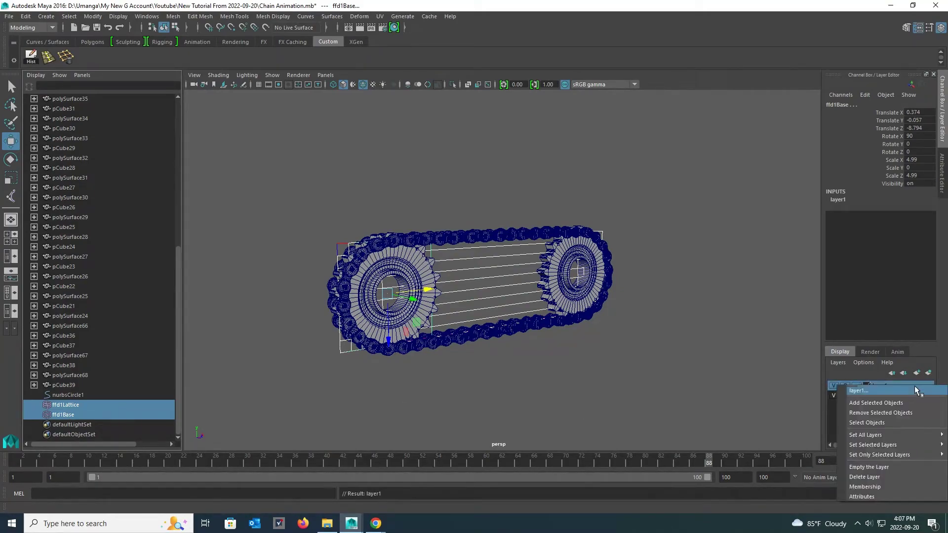
pyautogui.click(917, 389)
pyautogui.moveTo(381, 195); pyautogui.dragTo(346, 197)
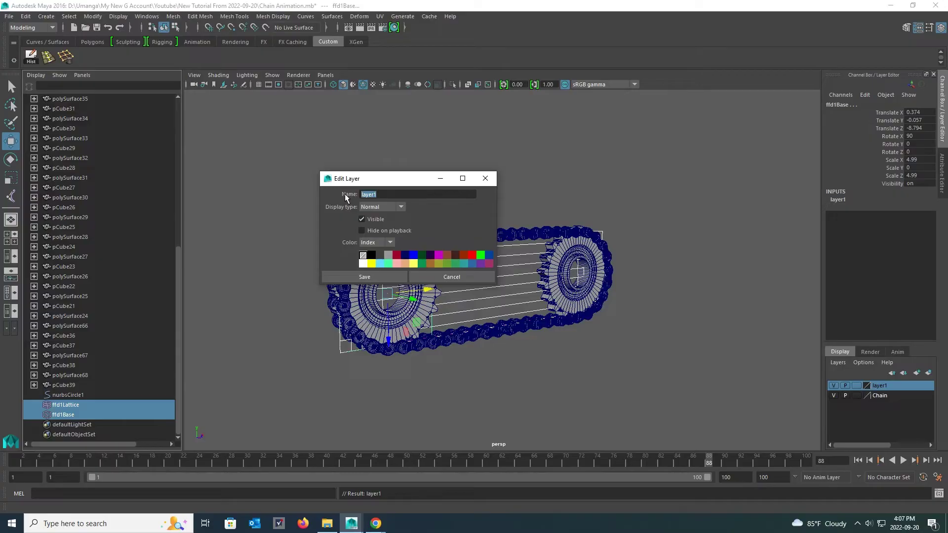
pyautogui.click(364, 276)
pyautogui.click(834, 385)
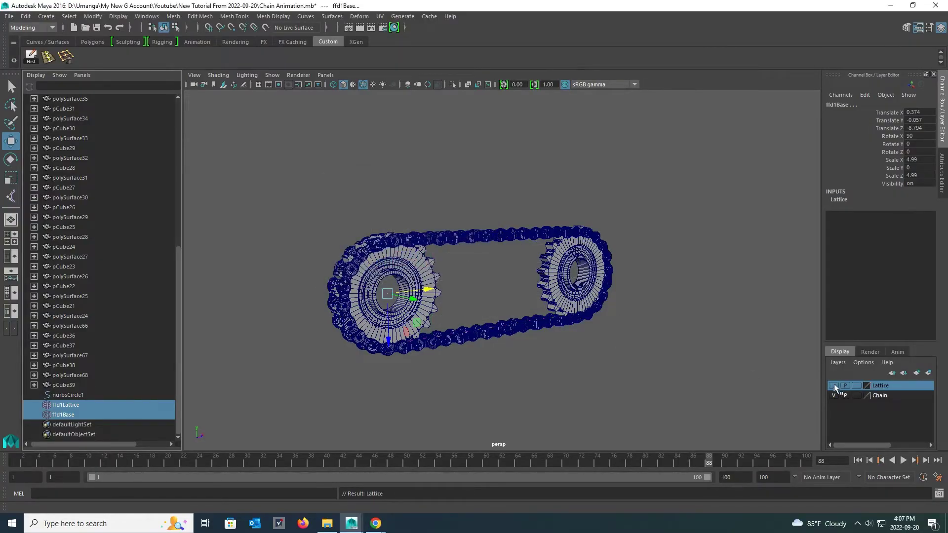
# - Select the nurbsCircle1 curve and examine how it follows the chain, in wireframe and shaded display
pyautogui.keyDown('alt'); pyautogui.moveTo(617, 251); pyautogui.dragTo(662, 311); pyautogui.keyUp('alt')
pyautogui.keyDown('alt'); pyautogui.moveTo(575, 218); pyautogui.dragTo(516, 215); pyautogui.keyUp('alt')
pyautogui.click(464, 288)
pyautogui.click(334, 85)
pyautogui.keyDown('alt'); pyautogui.moveTo(413, 194); pyautogui.dragTo(498, 156); pyautogui.keyUp('alt')
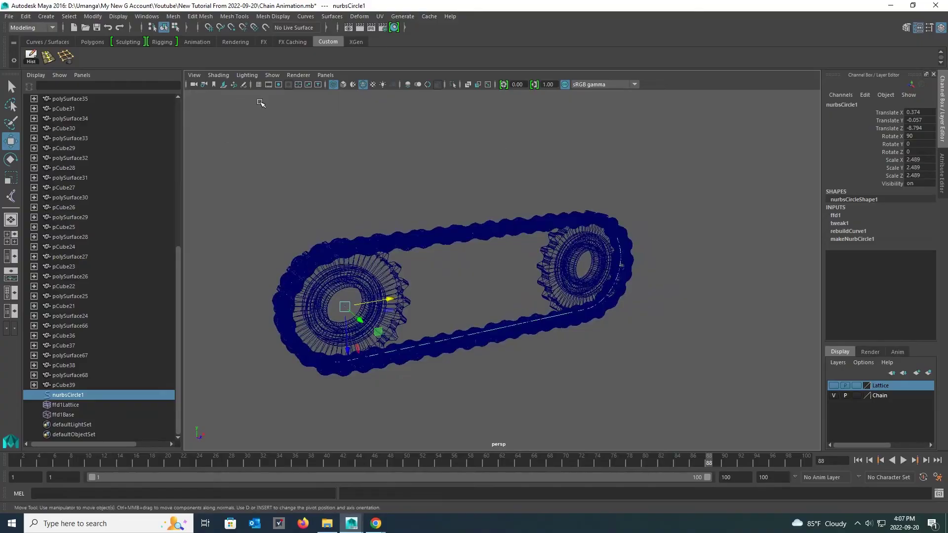
pyautogui.click(344, 86)
pyautogui.scroll(-1, 387, 180)
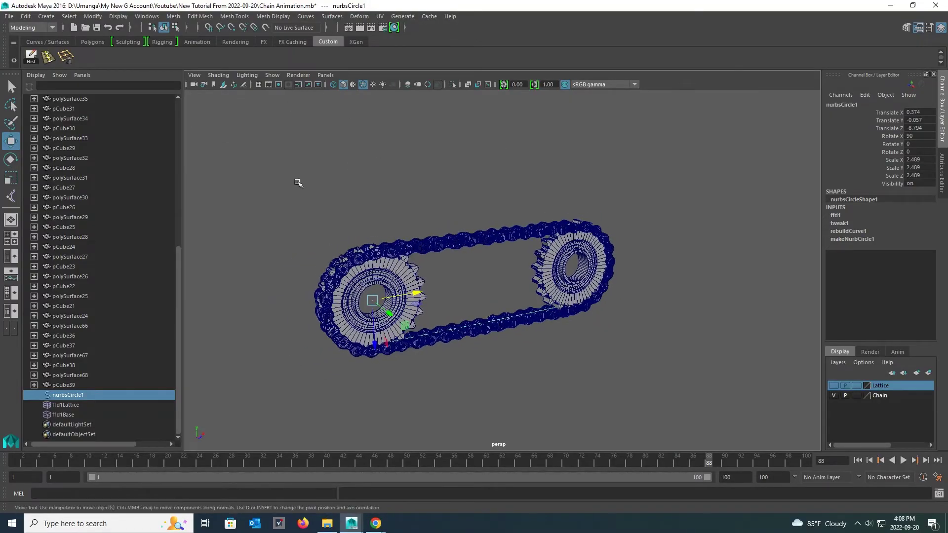
pyautogui.keyDown('alt'); pyautogui.moveTo(296, 179); pyautogui.dragTo(331, 162, button='middle'); pyautogui.keyUp('alt')
pyautogui.scroll(1, 331, 160)
# - Switch to the Rigging menu set, activate the Create Joints tool, and bring up the maximized front view
pyautogui.click(173, 16)
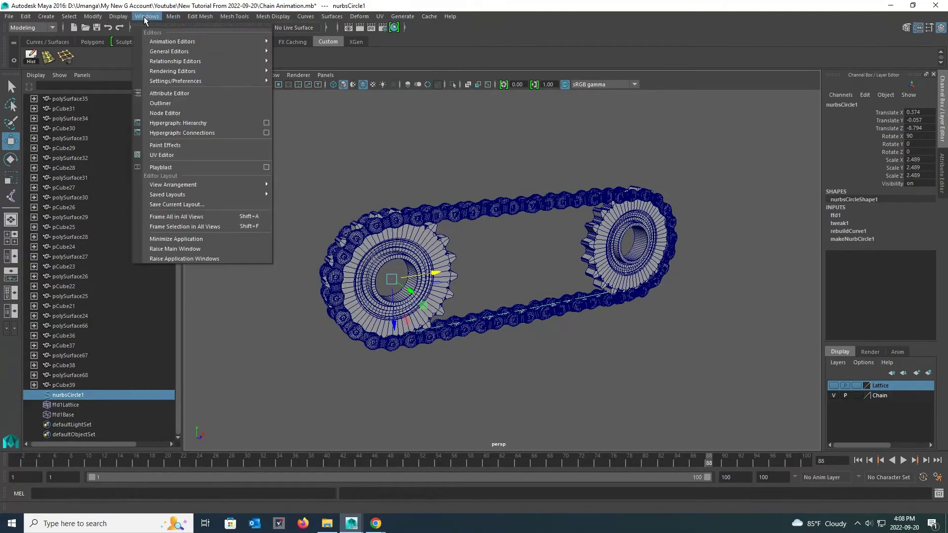
pyautogui.click(40, 29)
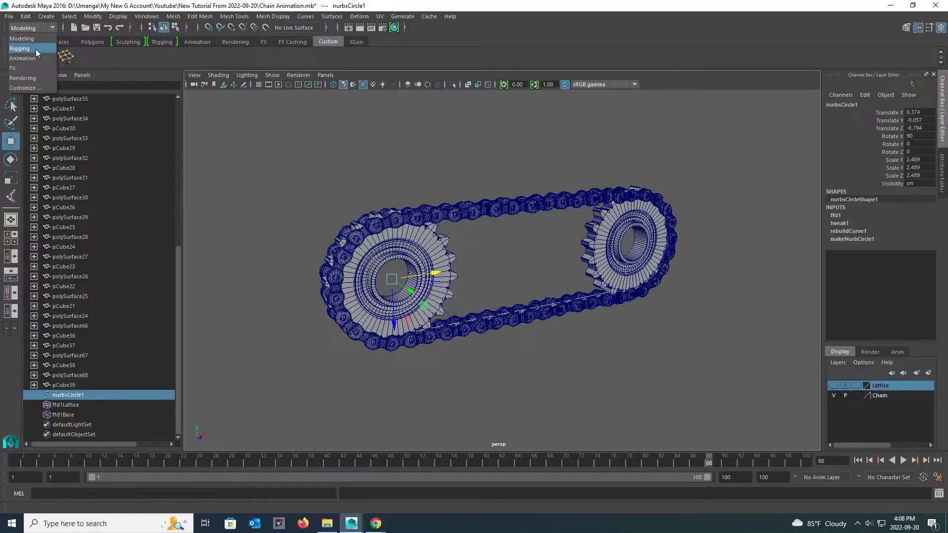
pyautogui.click(36, 49)
pyautogui.click(177, 16)
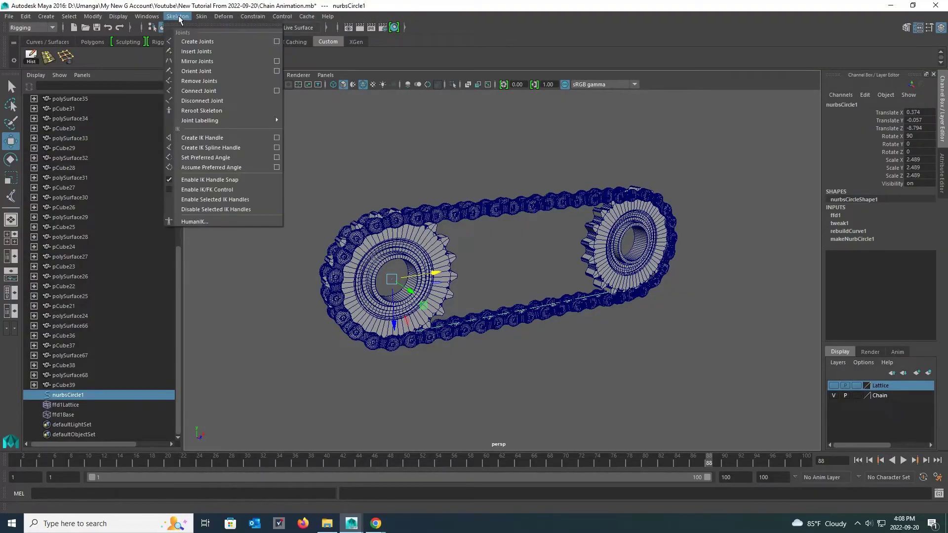
pyautogui.click(197, 41)
pyautogui.rightClick(13, 311)
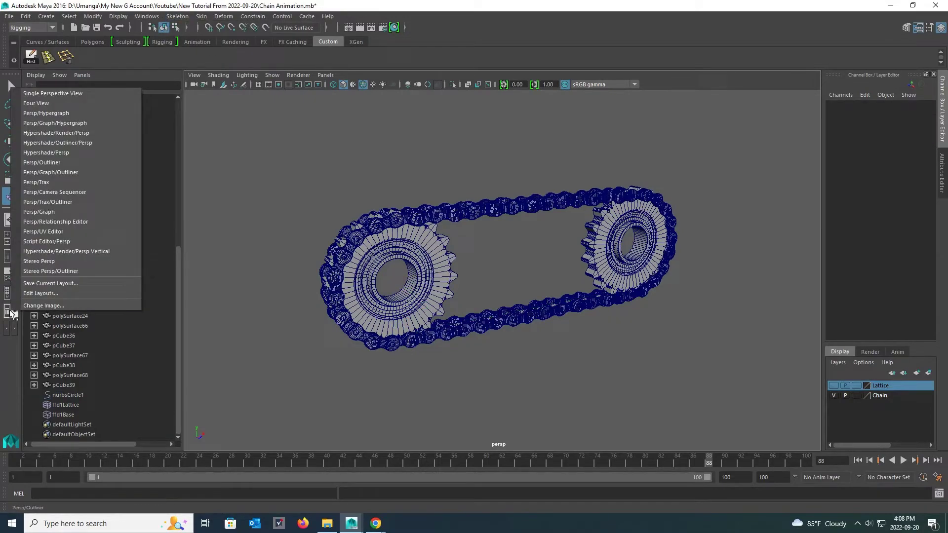
pyautogui.click(46, 104)
pyautogui.press('space')
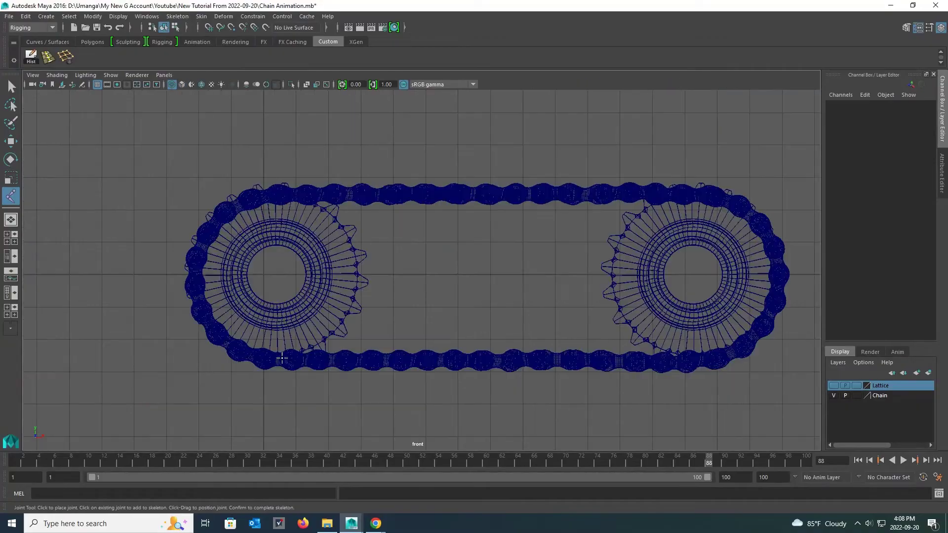
# - Place a joint at each link pin along the chain's upper straight run, starting above the left sprocket and going right
pyautogui.scroll(5, 300, 242)
pyautogui.scroll(8, 301, 242)
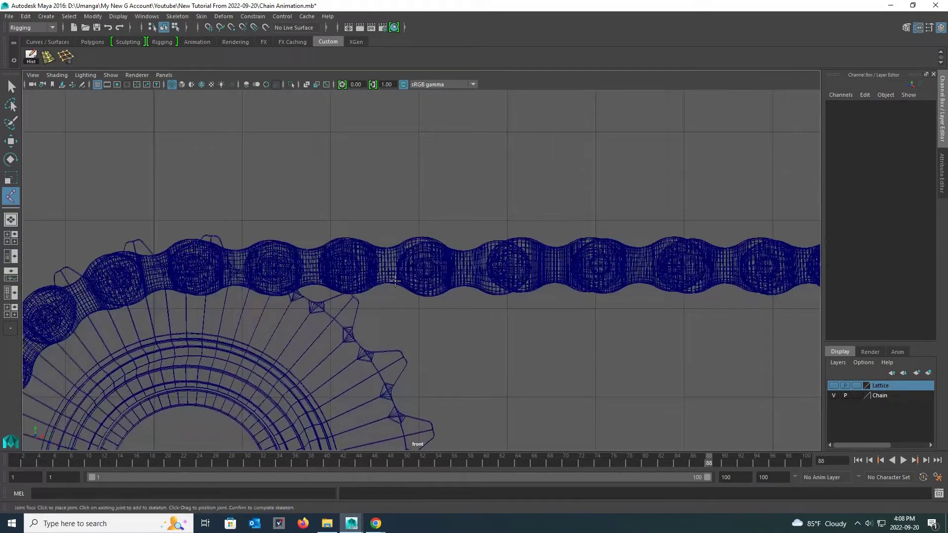
pyautogui.scroll(3, 287, 265)
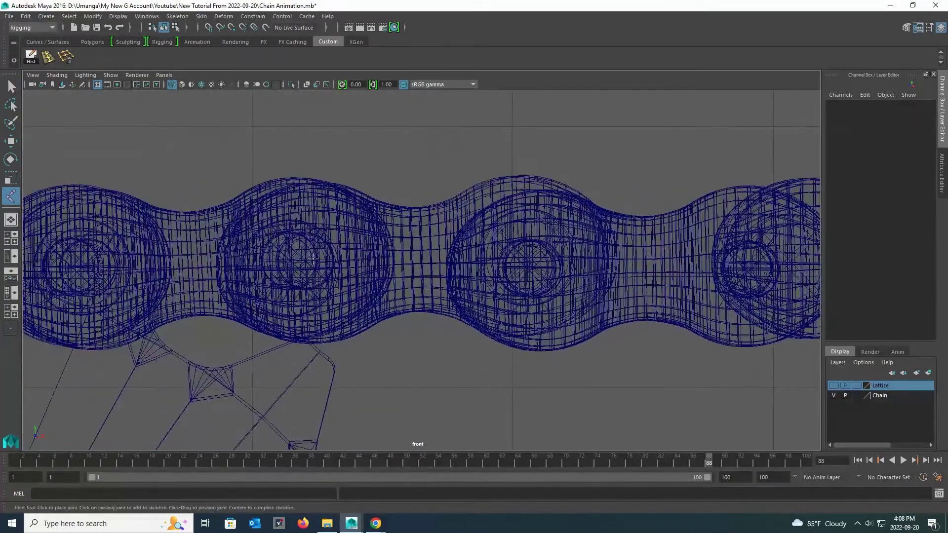
pyautogui.click(299, 260)
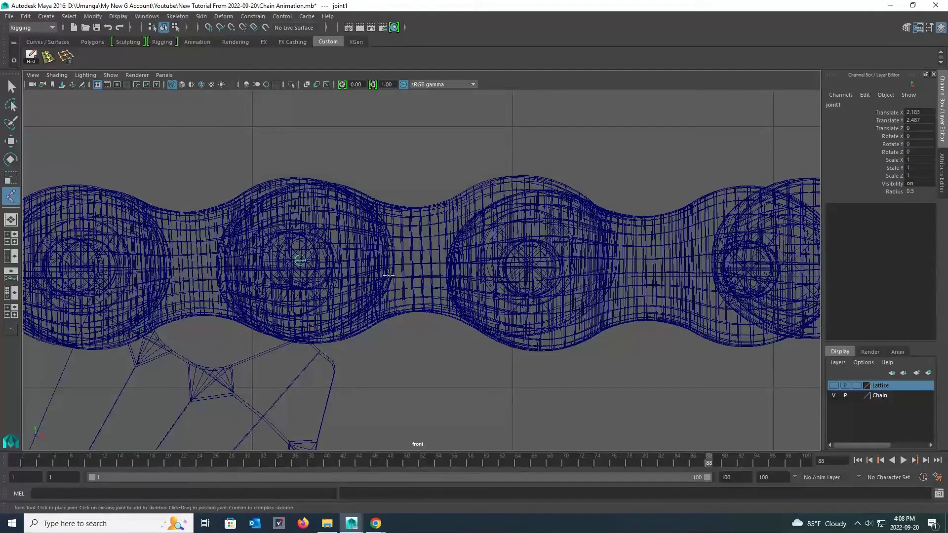
pyautogui.click(528, 259)
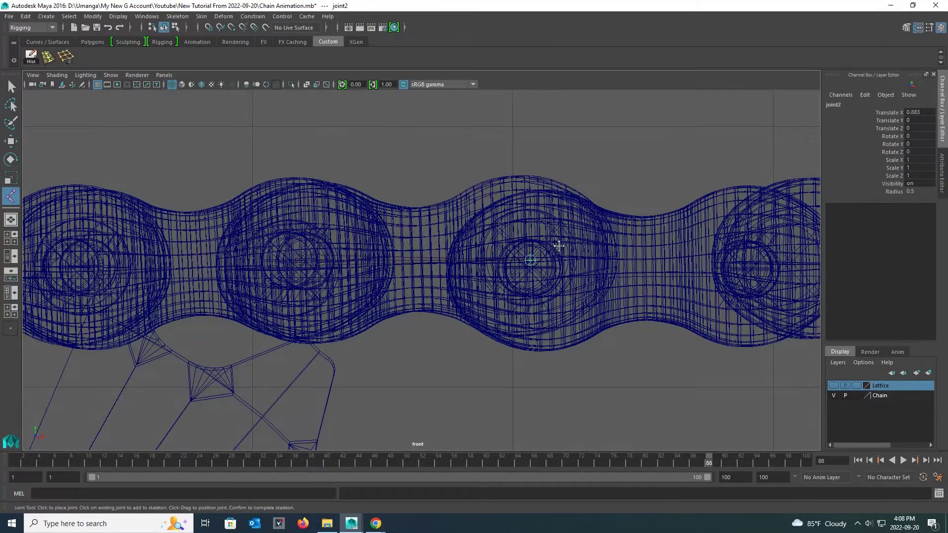
pyautogui.keyDown('alt'); pyautogui.moveTo(582, 252); pyautogui.dragTo(341, 254, button='middle'); pyautogui.keyUp('alt')
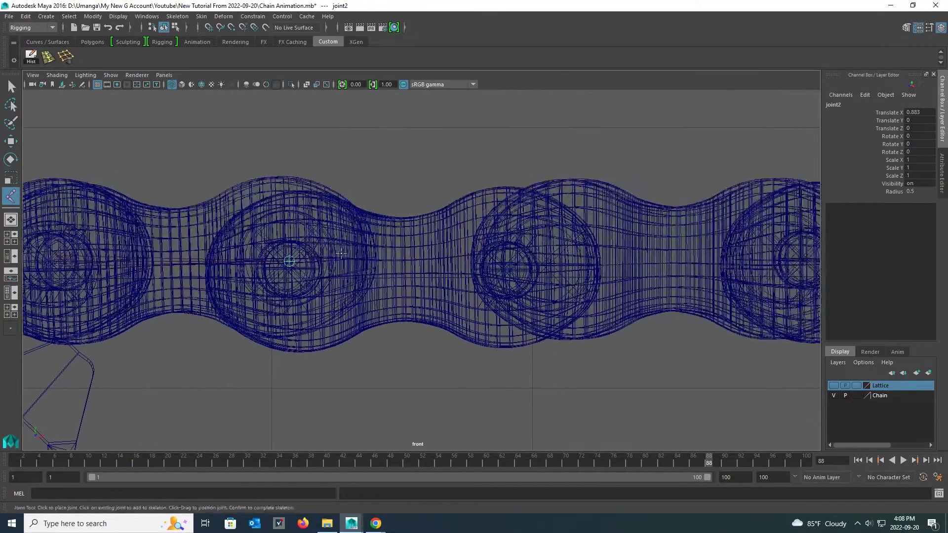
pyautogui.click(508, 261)
pyautogui.keyDown('alt'); pyautogui.moveTo(687, 270); pyautogui.dragTo(445, 261, button='middle'); pyautogui.keyUp('alt')
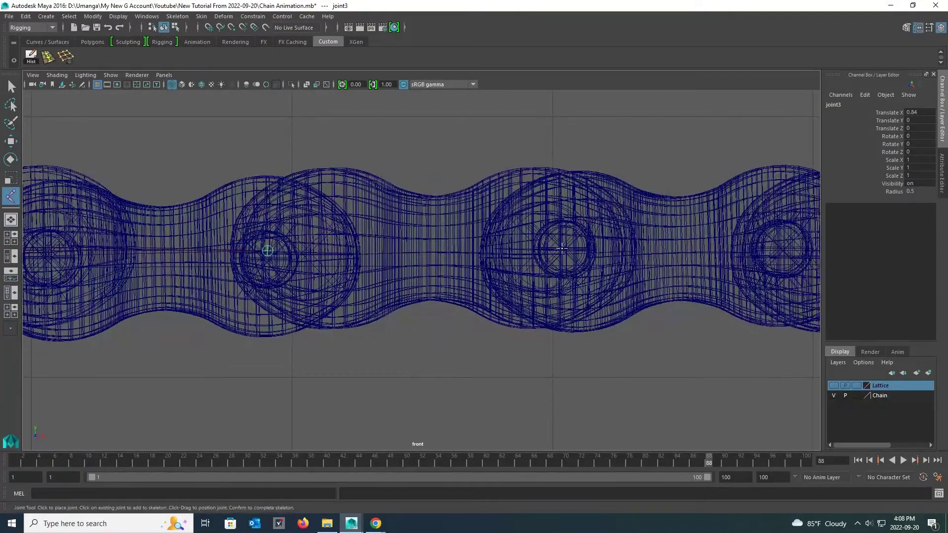
pyautogui.click(562, 248)
pyautogui.keyDown('alt'); pyautogui.moveTo(578, 249); pyautogui.dragTo(306, 258, button='middle'); pyautogui.keyUp('alt')
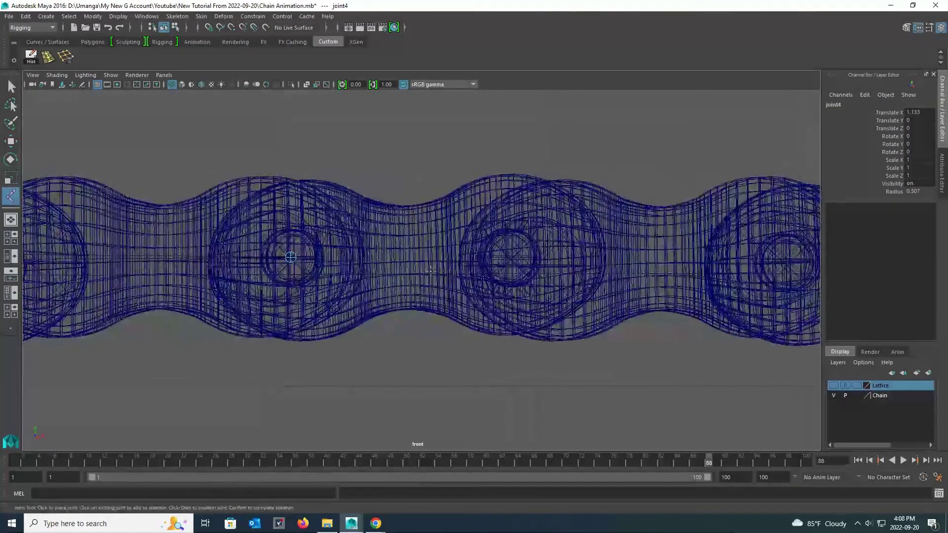
pyautogui.click(511, 257)
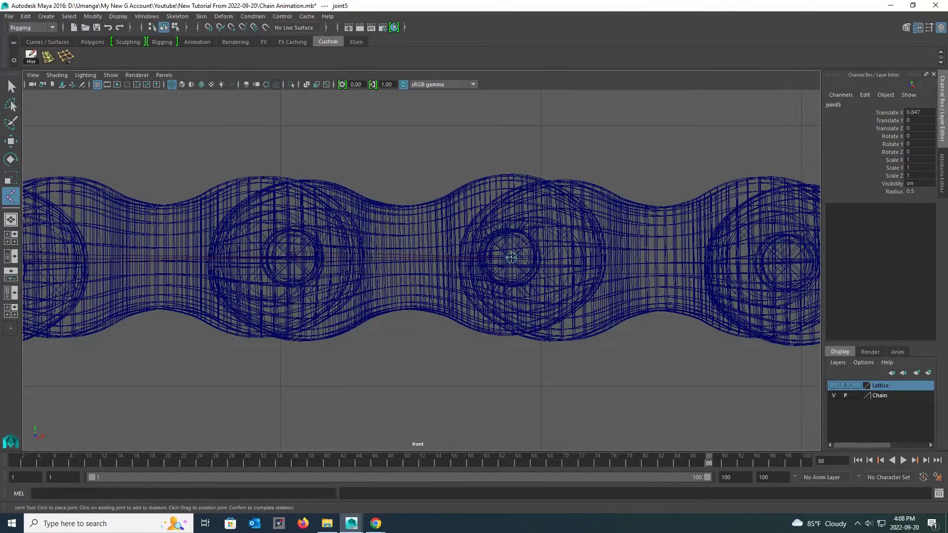
pyautogui.keyDown('alt'); pyautogui.moveTo(683, 267); pyautogui.dragTo(443, 255, button='middle'); pyautogui.keyUp('alt')
pyautogui.click(546, 246)
pyautogui.keyDown('alt'); pyautogui.moveTo(761, 245); pyautogui.dragTo(538, 232, button='middle'); pyautogui.keyUp('alt')
pyautogui.click(538, 231)
pyautogui.keyDown('alt'); pyautogui.moveTo(728, 250); pyautogui.dragTo(522, 237, button='middle'); pyautogui.keyUp('alt')
pyautogui.click(544, 216)
pyautogui.keyDown('alt'); pyautogui.moveTo(574, 217); pyautogui.dragTo(346, 214, button='middle'); pyautogui.keyUp('alt')
pyautogui.click(533, 215)
pyautogui.keyDown('alt'); pyautogui.moveTo(702, 236); pyautogui.dragTo(442, 234, button='middle'); pyautogui.keyUp('alt')
pyautogui.keyDown('alt'); pyautogui.moveTo(664, 218); pyautogui.dragTo(479, 222, button='middle'); pyautogui.keyUp('alt')
pyautogui.click(575, 212)
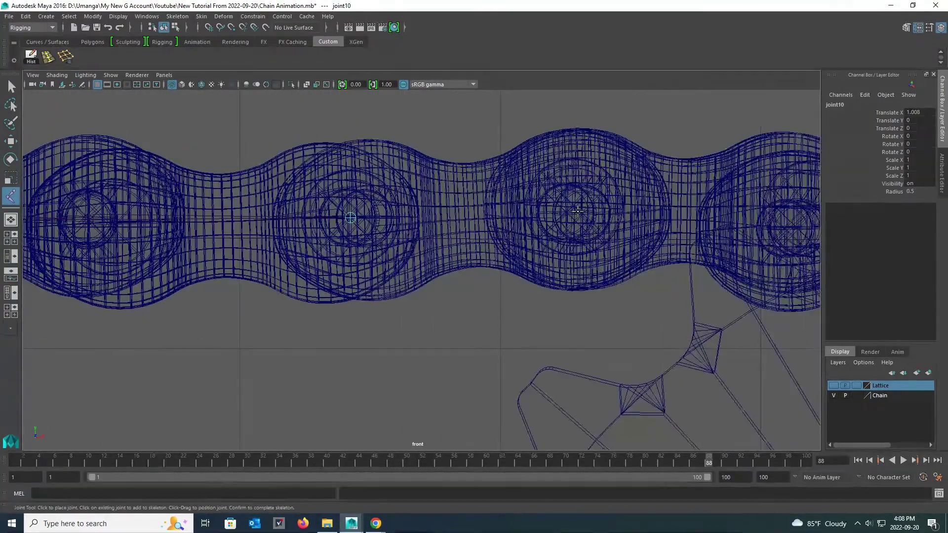
# - Continue the joint chain clockwise around the right sprocket, placing one joint at each link pin
pyautogui.keyDown('alt'); pyautogui.moveTo(741, 219); pyautogui.dragTo(449, 223, button='middle'); pyautogui.keyUp('alt')
pyautogui.click(494, 216)
pyautogui.keyDown('alt'); pyautogui.moveTo(686, 225); pyautogui.dragTo(514, 216, button='middle'); pyautogui.keyUp('alt')
pyautogui.click(542, 210)
pyautogui.keyDown('alt'); pyautogui.moveTo(740, 222); pyautogui.dragTo(537, 211, button='middle'); pyautogui.keyUp('alt')
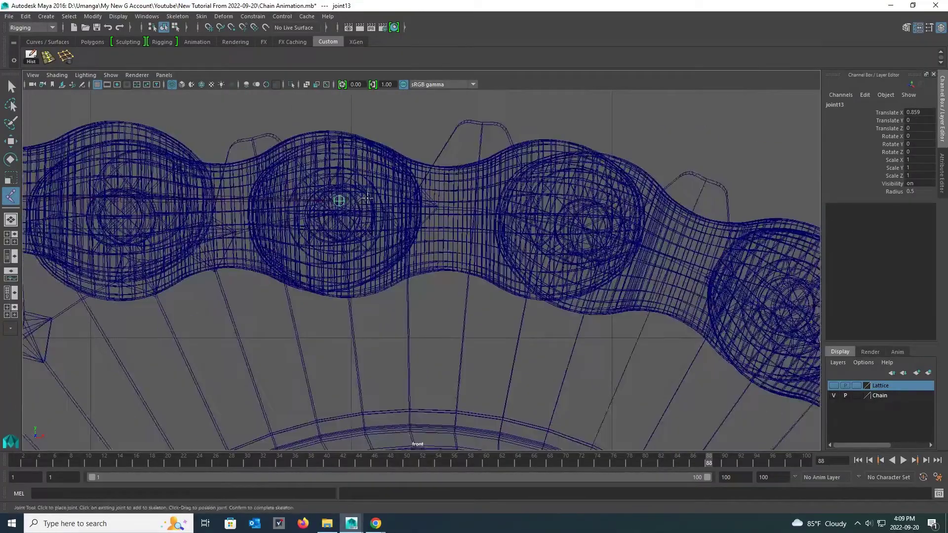
pyautogui.click(570, 206)
pyautogui.keyDown('alt'); pyautogui.moveTo(740, 257); pyautogui.dragTo(540, 220, button='middle'); pyautogui.keyUp('alt')
pyautogui.click(601, 254)
pyautogui.keyDown('alt'); pyautogui.moveTo(691, 315); pyautogui.dragTo(570, 232, button='middle'); pyautogui.keyUp('alt')
pyautogui.click(636, 320)
pyautogui.keyDown('alt'); pyautogui.moveTo(691, 395); pyautogui.dragTo(573, 246, button='middle'); pyautogui.keyUp('alt')
pyautogui.click(630, 356)
pyautogui.keyDown('alt'); pyautogui.moveTo(675, 434); pyautogui.dragTo(586, 131, button='middle'); pyautogui.keyUp('alt')
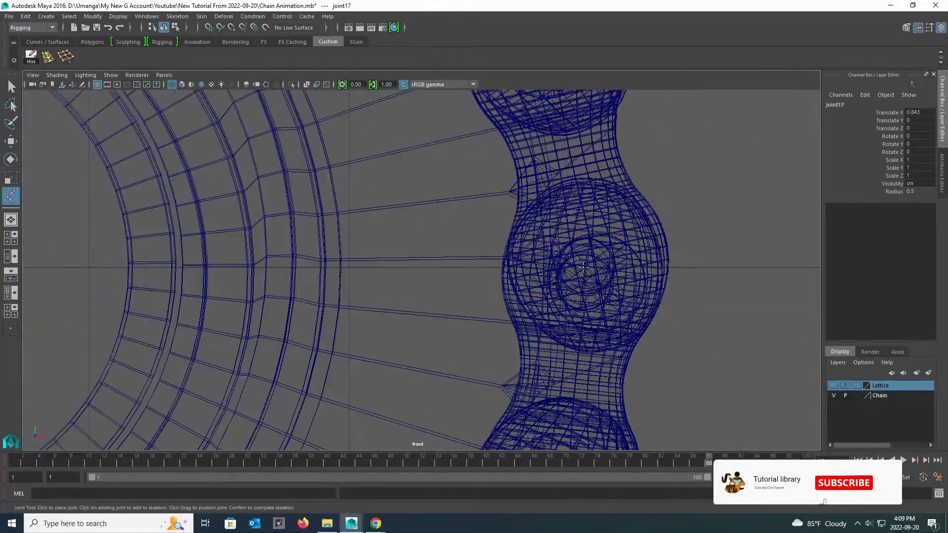
pyautogui.click(586, 271)
pyautogui.keyDown('alt'); pyautogui.moveTo(560, 439); pyautogui.dragTo(535, 224, button='middle'); pyautogui.keyUp('alt')
pyautogui.click(535, 271)
pyautogui.keyDown('alt'); pyautogui.moveTo(439, 444); pyautogui.dragTo(455, 257, button='middle'); pyautogui.keyUp('alt')
pyautogui.click(455, 277)
pyautogui.keyDown('alt'); pyautogui.moveTo(298, 433); pyautogui.dragTo(388, 305, button='middle'); pyautogui.keyUp('alt')
pyautogui.click(389, 305)
pyautogui.keyDown('alt'); pyautogui.moveTo(156, 418); pyautogui.dragTo(332, 330, button='middle'); pyautogui.keyUp('alt')
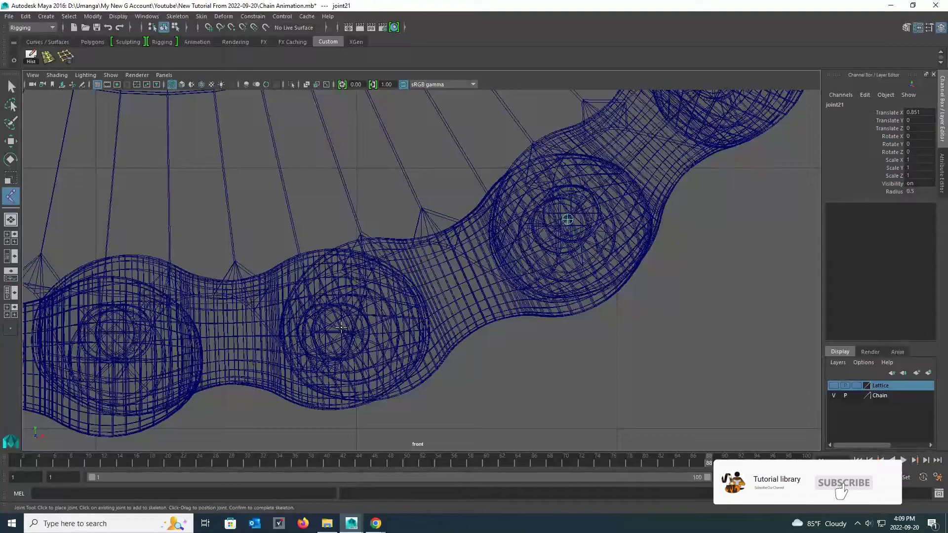
pyautogui.click(333, 330)
# - Continue the joint chain leftward along the chain's lower straight run, one joint per link pin, to the left sprocket
pyautogui.keyDown('alt'); pyautogui.moveTo(116, 332); pyautogui.dragTo(407, 330, button='middle'); pyautogui.keyUp('alt')
pyautogui.click(409, 328)
pyautogui.click(207, 342)
pyautogui.keyDown('alt'); pyautogui.moveTo(208, 342); pyautogui.dragTo(530, 374, button='middle'); pyautogui.keyUp('alt')
pyautogui.click(303, 366)
pyautogui.keyDown('alt'); pyautogui.moveTo(304, 366); pyautogui.dragTo(573, 360, button='middle'); pyautogui.keyUp('alt')
pyautogui.click(322, 374)
pyautogui.click(340, 356)
pyautogui.keyDown('alt'); pyautogui.moveTo(340, 356); pyautogui.dragTo(668, 352, button='middle'); pyautogui.keyUp('alt')
pyautogui.click(411, 352)
pyautogui.keyDown('alt'); pyautogui.moveTo(410, 353); pyautogui.dragTo(582, 349, button='middle'); pyautogui.keyUp('alt')
pyautogui.click(358, 349)
pyautogui.keyDown('alt'); pyautogui.moveTo(357, 349); pyautogui.dragTo(635, 332, button='middle'); pyautogui.keyUp('alt')
pyautogui.click(357, 343)
pyautogui.click(421, 331)
pyautogui.keyDown('alt'); pyautogui.moveTo(387, 322); pyautogui.dragTo(552, 328, button='middle'); pyautogui.keyUp('alt')
pyautogui.click(367, 339)
pyautogui.keyDown('alt'); pyautogui.moveTo(332, 321); pyautogui.dragTo(635, 322, button='middle'); pyautogui.keyUp('alt')
pyautogui.click(577, 316)
pyautogui.click(635, 321)
pyautogui.click(417, 321)
pyautogui.keyDown('alt'); pyautogui.moveTo(436, 318); pyautogui.dragTo(592, 322, button='middle'); pyautogui.keyUp('alt')
pyautogui.click(374, 319)
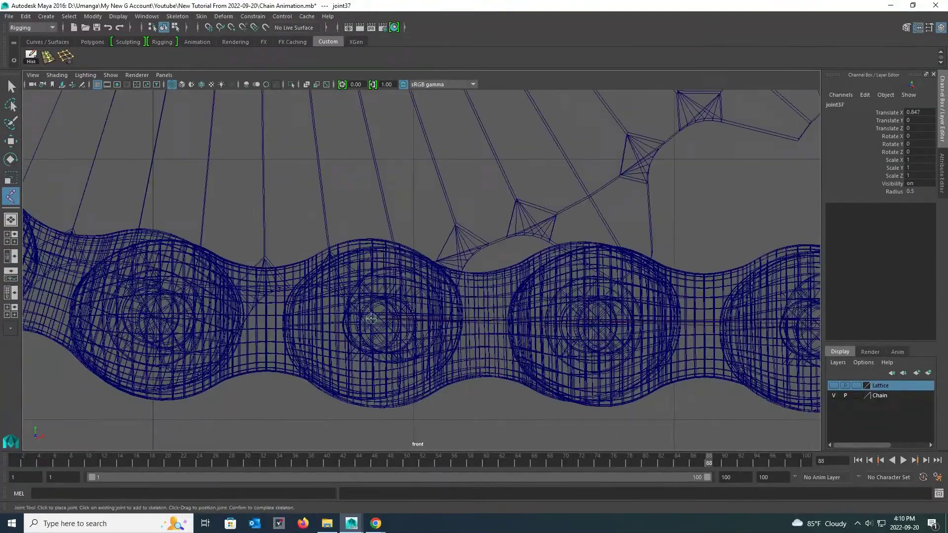
# - Continue the joints around the left sprocket back to the starting pin, one per link pin, and complete the joint chain
pyautogui.keyDown('alt'); pyautogui.moveTo(374, 318); pyautogui.dragTo(524, 321, button='middle'); pyautogui.keyUp('alt')
pyautogui.click(304, 318)
pyautogui.keyDown('alt'); pyautogui.moveTo(304, 319); pyautogui.dragTo(561, 390, button='middle'); pyautogui.keyUp('alt')
pyautogui.click(360, 324)
pyautogui.click(184, 191)
pyautogui.keyDown('alt'); pyautogui.moveTo(184, 191); pyautogui.dragTo(394, 370, button='middle'); pyautogui.keyUp('alt')
pyautogui.click(274, 195)
pyautogui.keyDown('alt'); pyautogui.moveTo(275, 196); pyautogui.dragTo(371, 394, button='middle'); pyautogui.keyUp('alt')
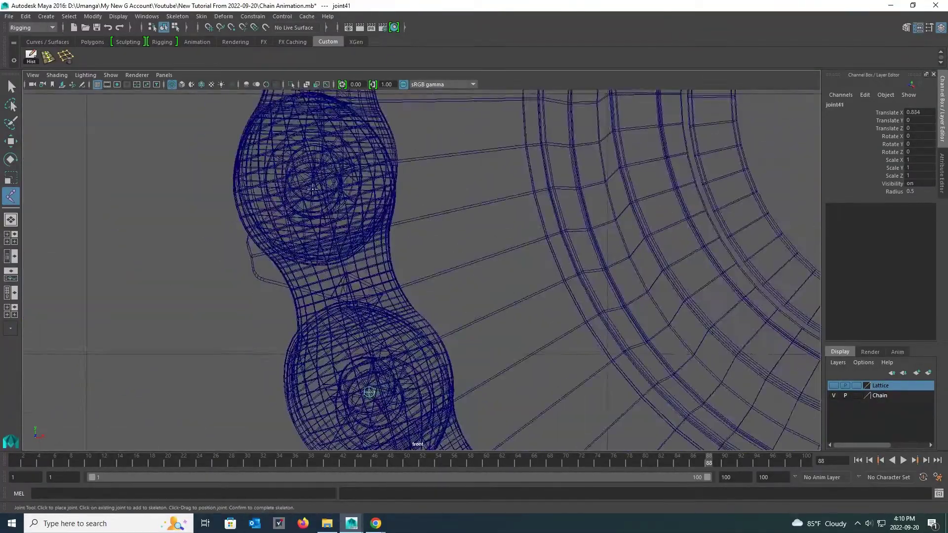
pyautogui.click(315, 176)
pyautogui.keyDown('alt'); pyautogui.moveTo(315, 176); pyautogui.dragTo(375, 423, button='middle'); pyautogui.keyUp('alt')
pyautogui.click(372, 206)
pyautogui.keyDown('alt'); pyautogui.moveTo(372, 206); pyautogui.dragTo(338, 426, button='middle'); pyautogui.keyUp('alt')
pyautogui.keyDown('alt'); pyautogui.moveTo(385, 396); pyautogui.dragTo(384, 395, button='middle'); pyautogui.keyUp('alt')
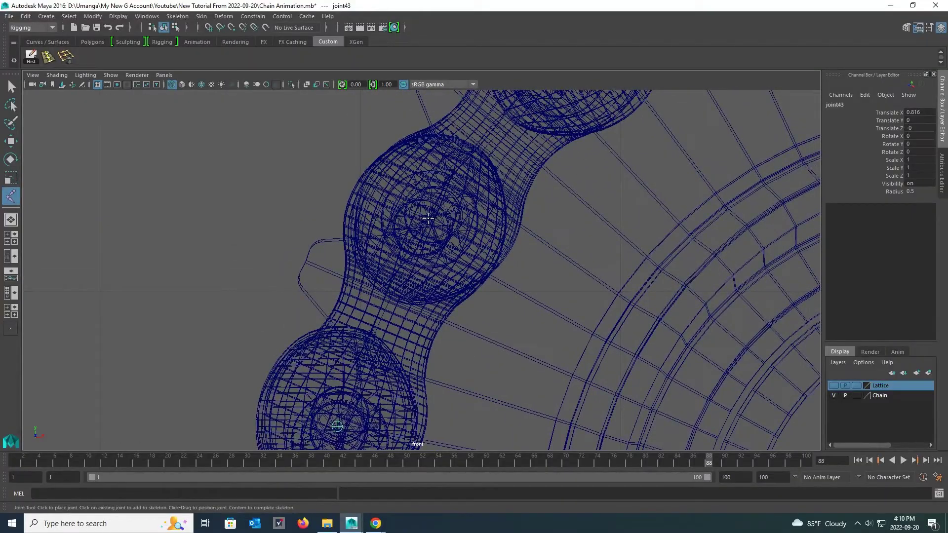
pyautogui.click(428, 219)
pyautogui.moveTo(428, 218)
pyautogui.keyDown('alt'); pyautogui.mouseDown(button='middle')
pyautogui.moveTo(489, 253)
pyautogui.moveTo(419, 332)
pyautogui.moveTo(337, 371)
pyautogui.mouseUp(button='middle'); pyautogui.keyUp('alt')
pyautogui.click(469, 234)
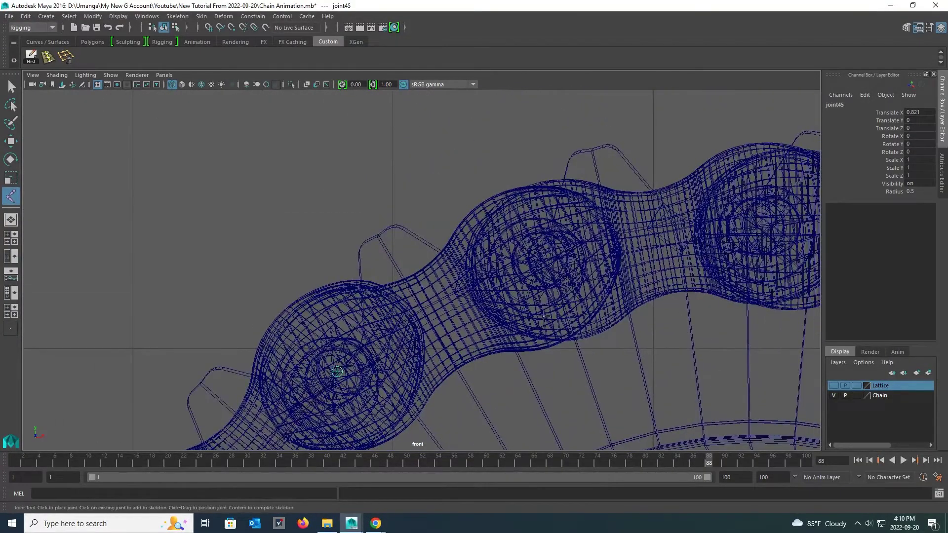
pyautogui.click(553, 269)
pyautogui.keyDown('alt'); pyautogui.moveTo(553, 269); pyautogui.dragTo(352, 277, button='middle'); pyautogui.keyUp('alt')
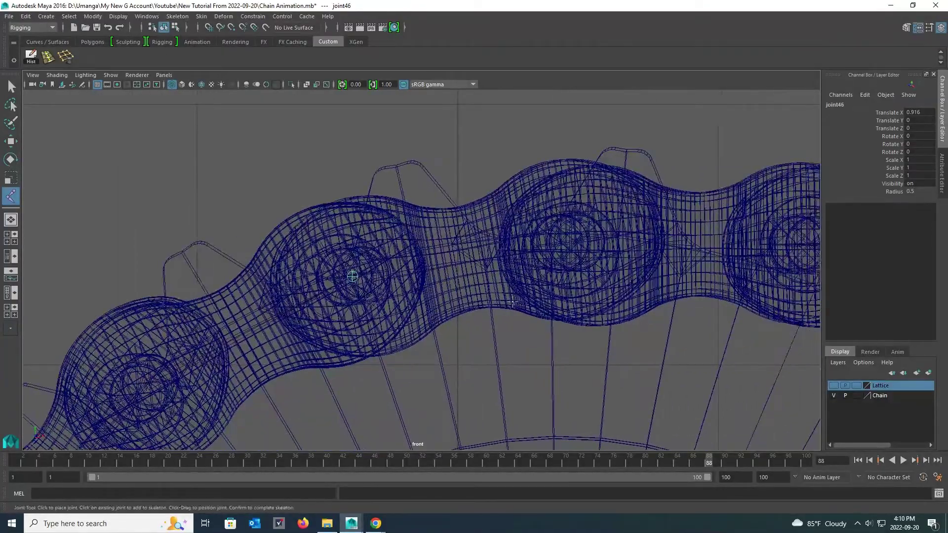
pyautogui.click(563, 242)
pyautogui.keyDown('alt'); pyautogui.moveTo(563, 242); pyautogui.dragTo(342, 210, button='middle'); pyautogui.keyUp('alt')
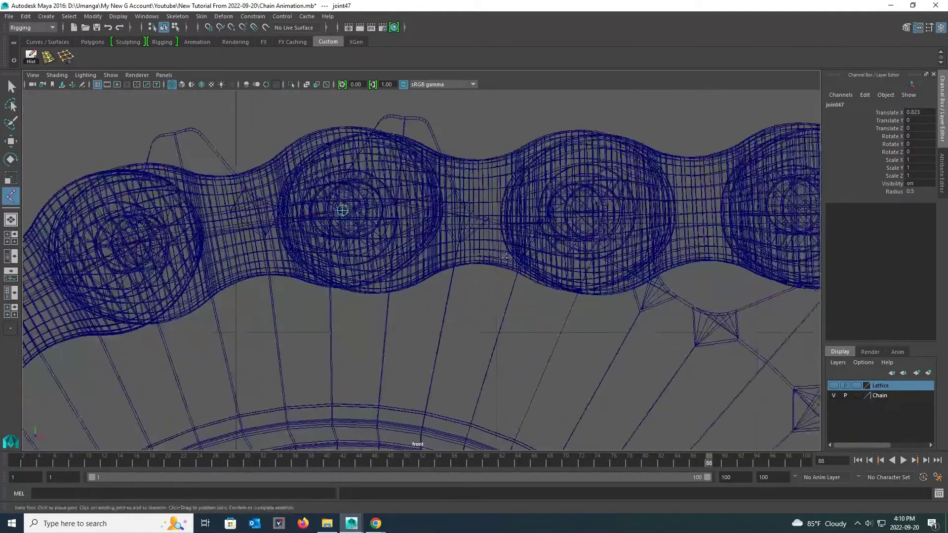
pyautogui.click(583, 209)
pyautogui.keyDown('alt'); pyautogui.moveTo(583, 209); pyautogui.dragTo(385, 237, button='middle'); pyautogui.keyUp('alt')
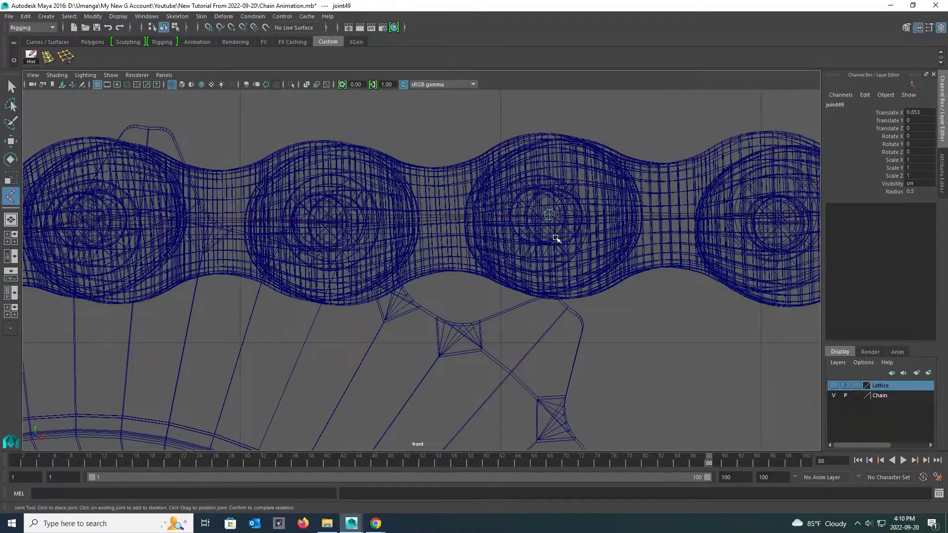
pyautogui.press('Return')
# - In the perspective view, move the root joint to Translate Z -8.797, aligning the joint chain with the middle of the chain links
pyautogui.press('w')
pyautogui.press('f')
pyautogui.press('space')
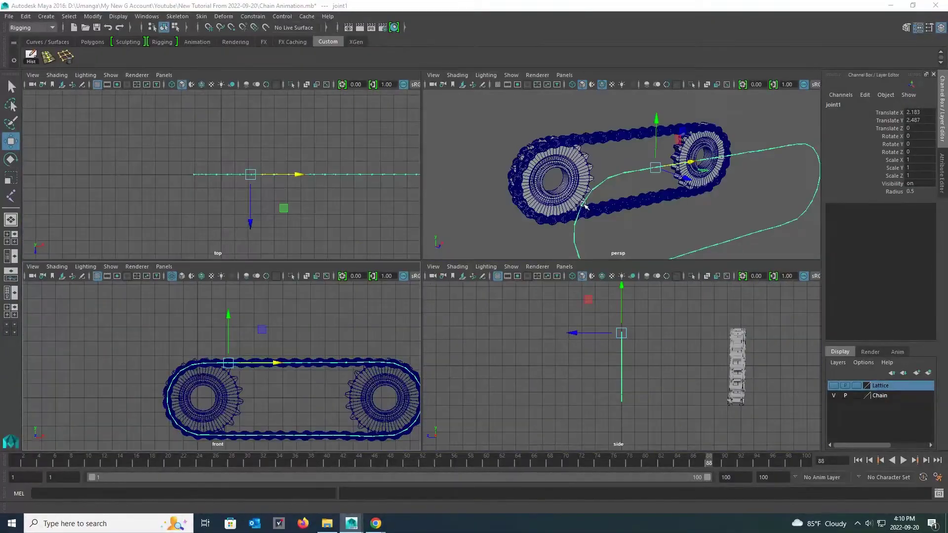
pyautogui.press('space')
pyautogui.keyDown('alt'); pyautogui.moveTo(584, 206); pyautogui.dragTo(534, 313); pyautogui.keyUp('alt')
pyautogui.moveTo(570, 287); pyautogui.dragTo(479, 364)
pyautogui.keyDown('alt'); pyautogui.moveTo(479, 363); pyautogui.dragTo(601, 362); pyautogui.keyUp('alt')
pyautogui.keyDown('alt'); pyautogui.moveTo(601, 361); pyautogui.dragTo(539, 375, button='right'); pyautogui.keyUp('alt')
pyautogui.keyDown('alt'); pyautogui.moveTo(540, 375); pyautogui.dragTo(460, 307); pyautogui.keyUp('alt')
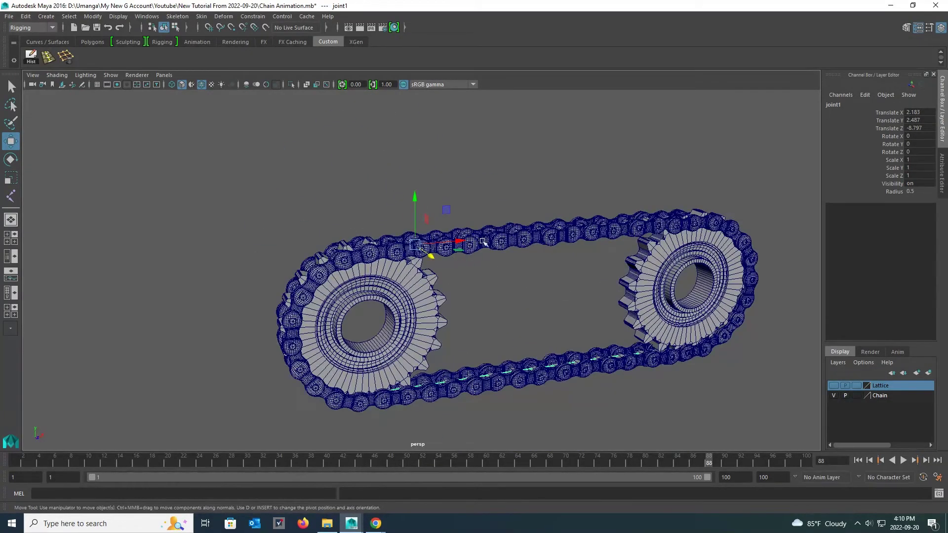
pyautogui.keyDown('alt'); pyautogui.moveTo(462, 226); pyautogui.dragTo(548, 329, button='right'); pyautogui.keyUp('alt')
pyautogui.keyDown('alt'); pyautogui.moveTo(504, 240); pyautogui.dragTo(528, 282); pyautogui.keyUp('alt')
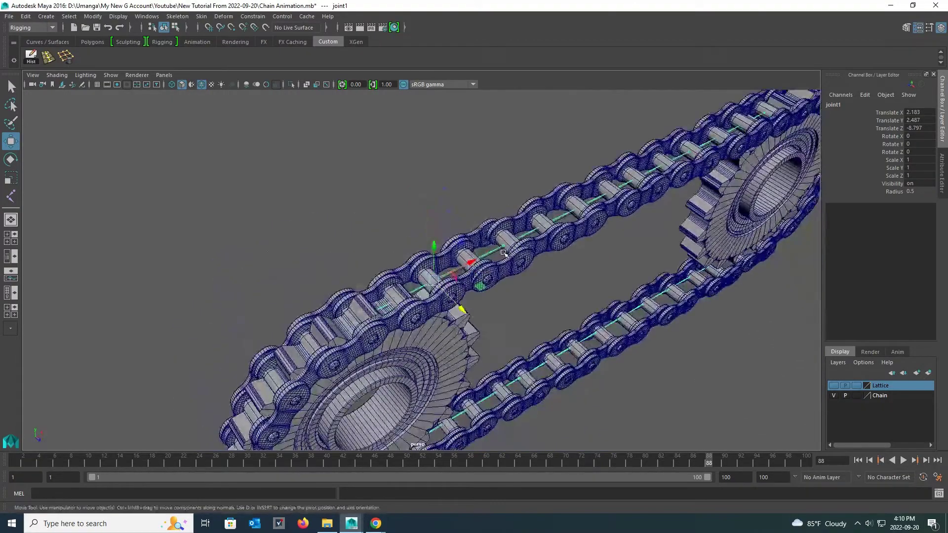
pyautogui.keyDown('alt'); pyautogui.moveTo(507, 270); pyautogui.dragTo(443, 241, button='right'); pyautogui.keyUp('alt')
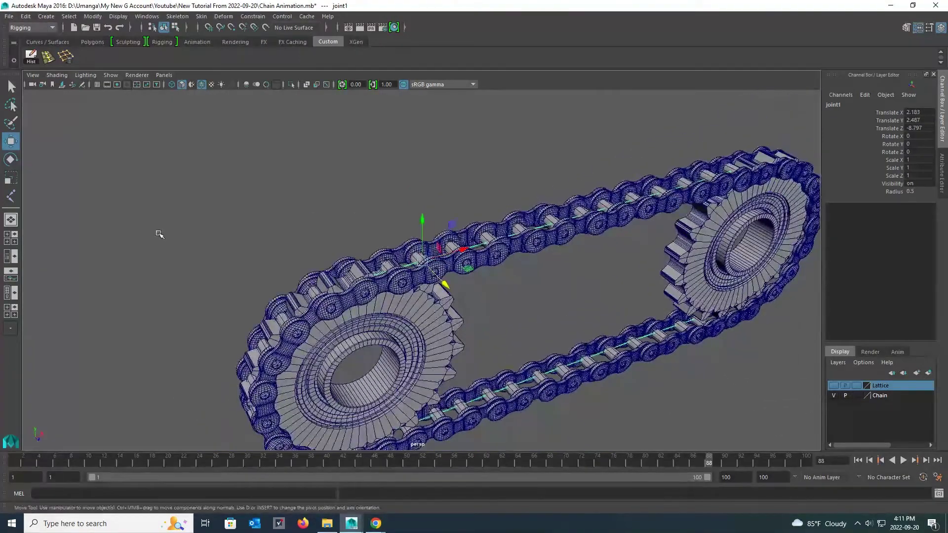